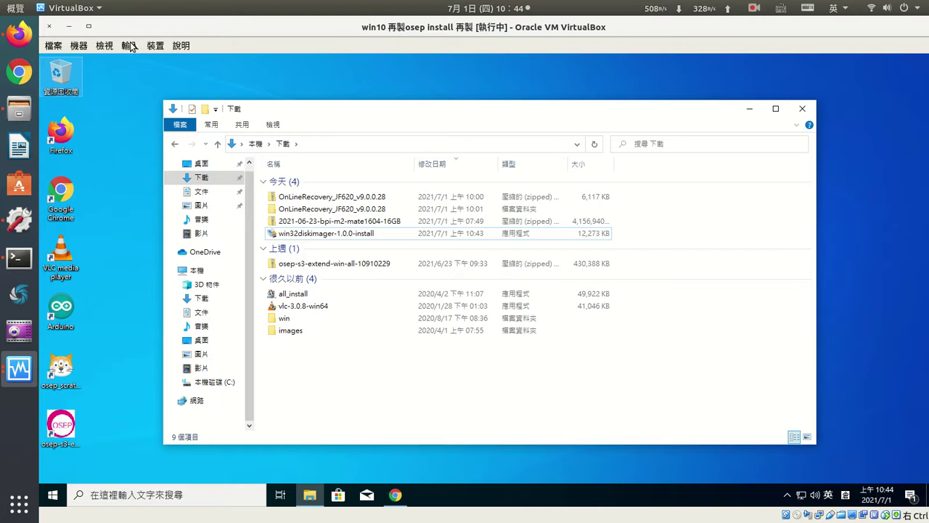
pyautogui.click(154, 46)
pyautogui.moveTo(200, 105)
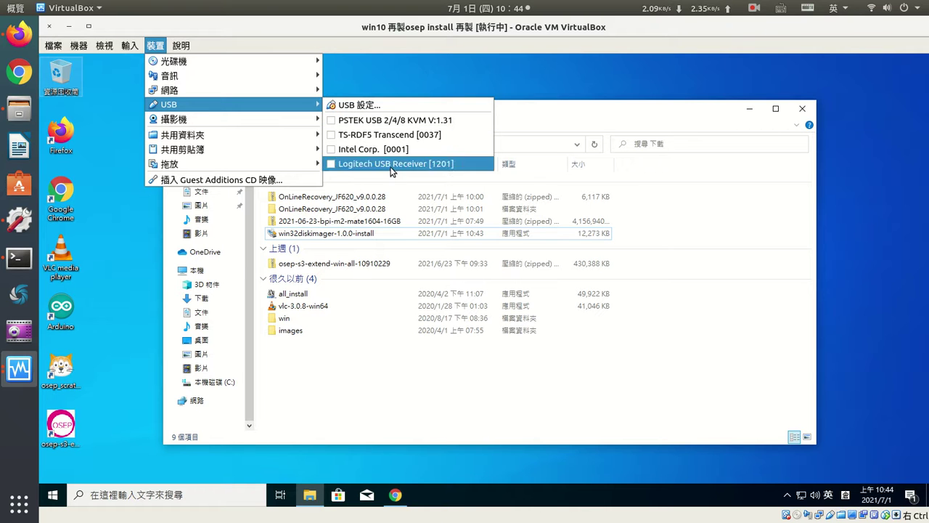
pyautogui.click(387, 328)
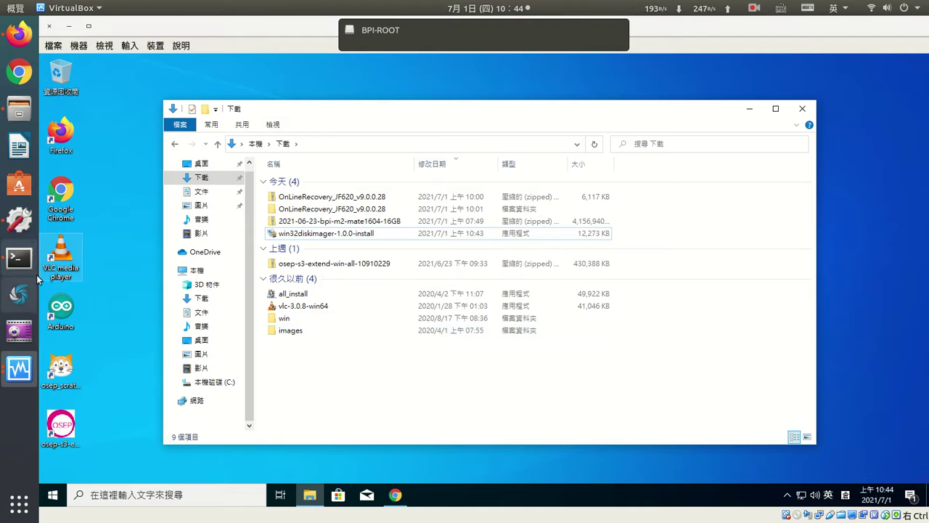
# Step: Switch to the host's file manager and look through the contents of the BPI-BOOT and BPI-ROOT partitions
pyautogui.click(19, 109)
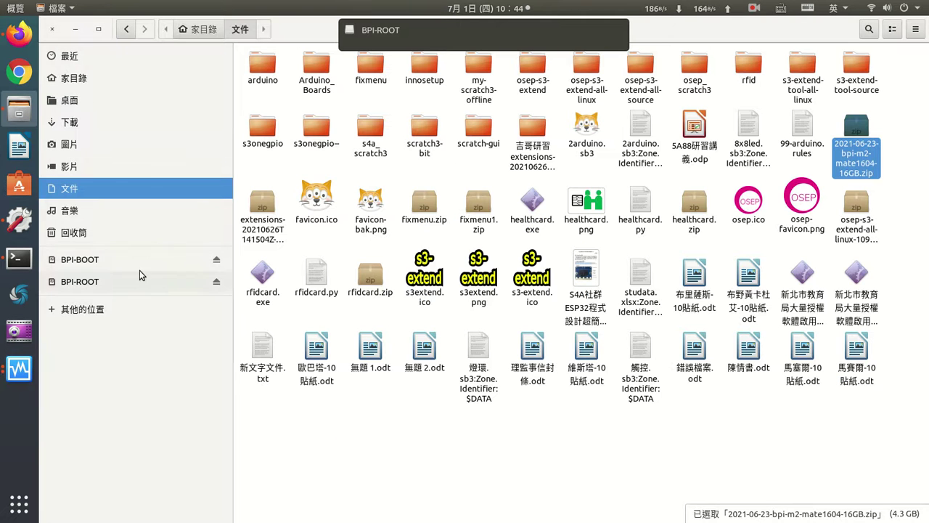
pyautogui.click(110, 261)
pyautogui.click(105, 278)
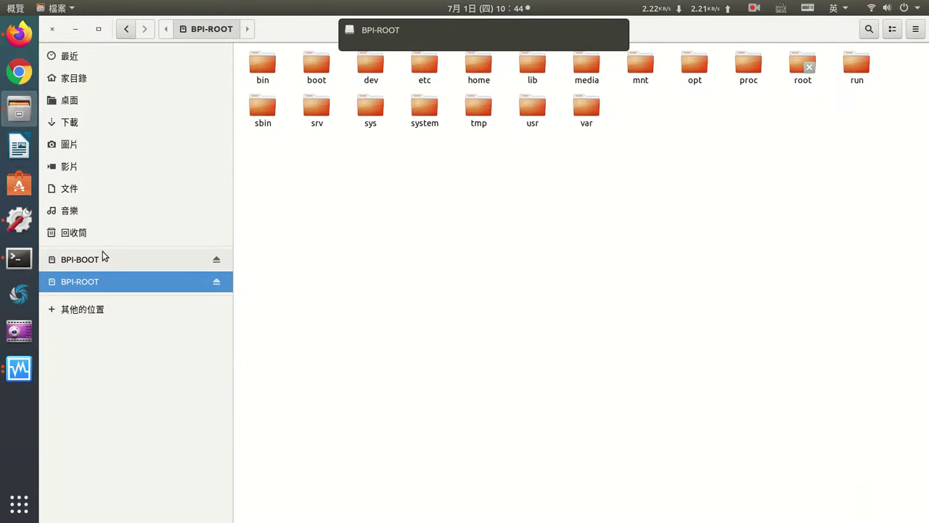
pyautogui.click(104, 257)
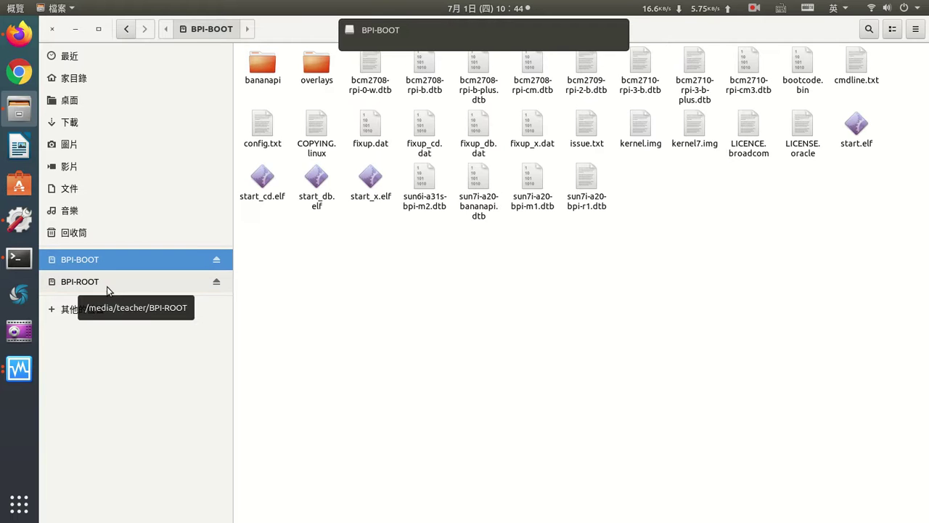
pyautogui.click(106, 283)
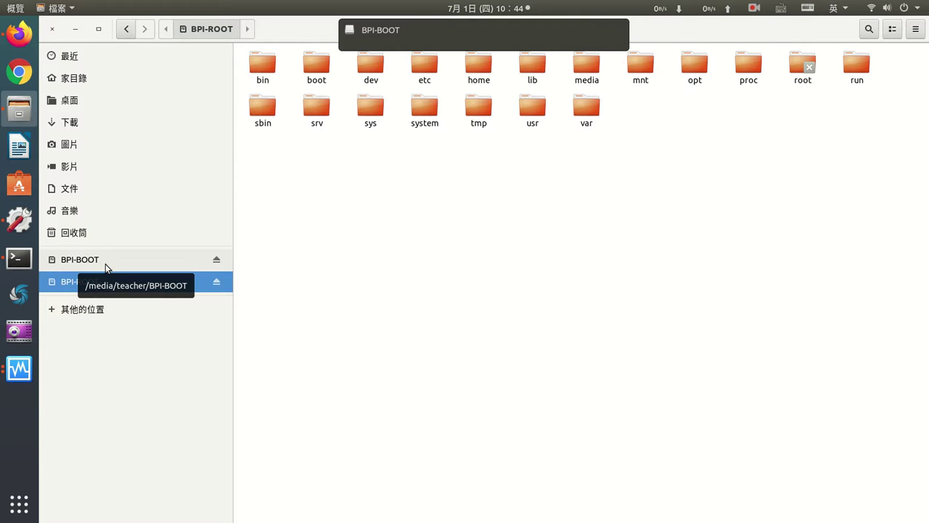
pyautogui.click(105, 261)
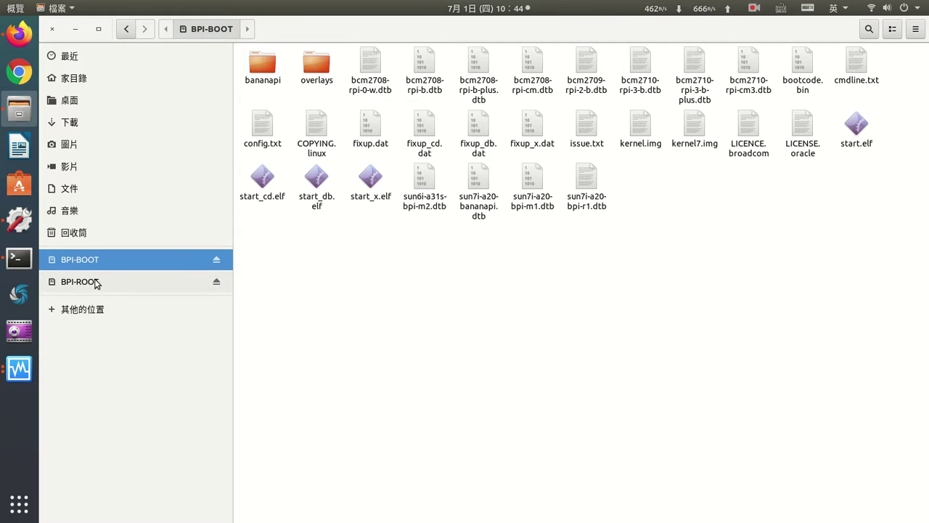
# Step: Return to the Windows 10 virtual machine and attach the TS-RDF5 Transcend USB device to it
pyautogui.click(19, 372)
pyautogui.click(142, 46)
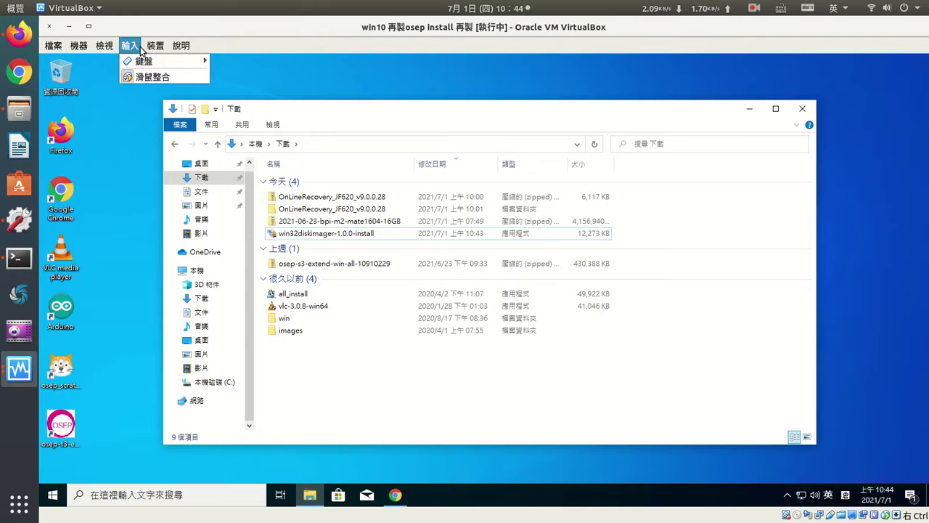
pyautogui.moveTo(157, 46)
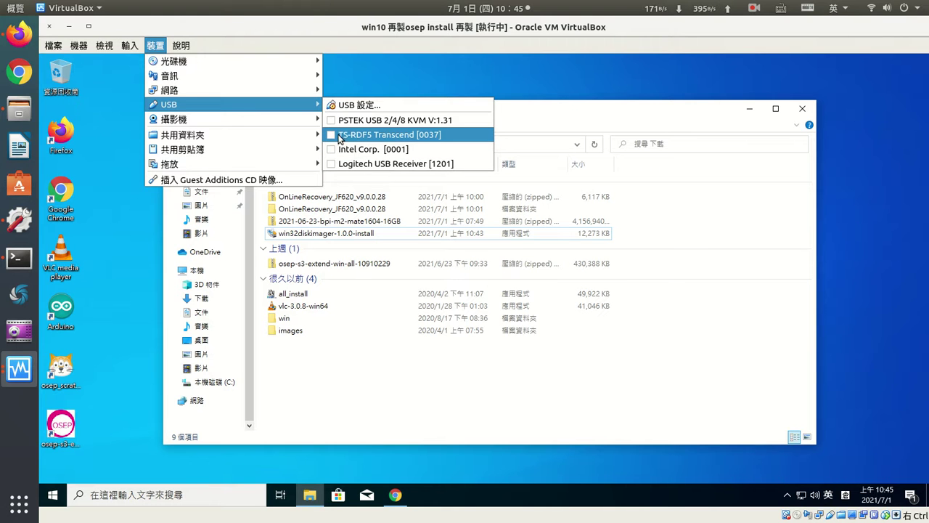
pyautogui.click(343, 137)
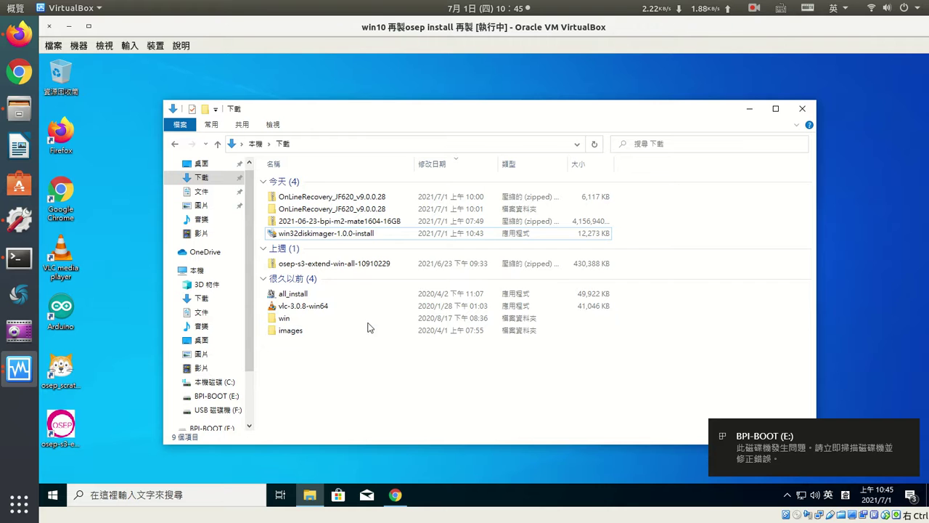
# Step: Switch to Chrome, return to the bpi-m2 blog post and open its win32diskimager download link in a new tab to view the archive files
pyautogui.click(290, 235)
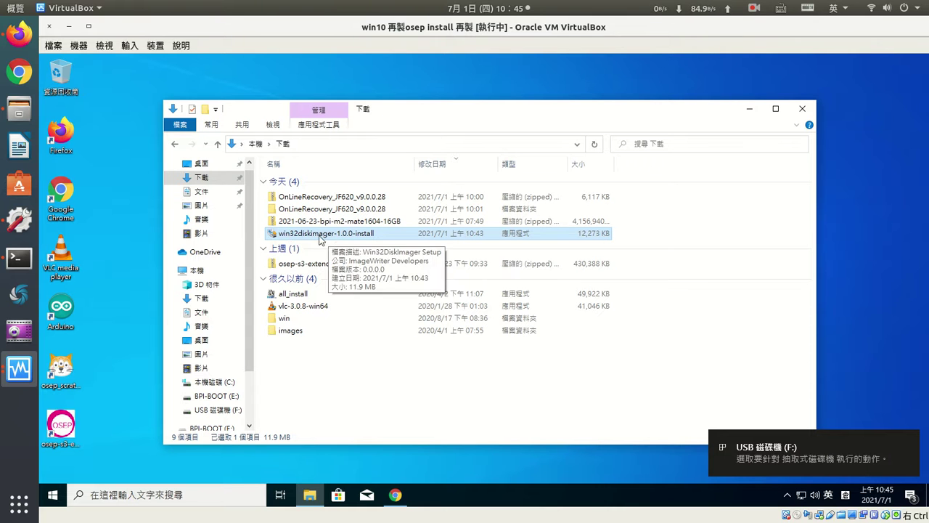
pyautogui.click(291, 225)
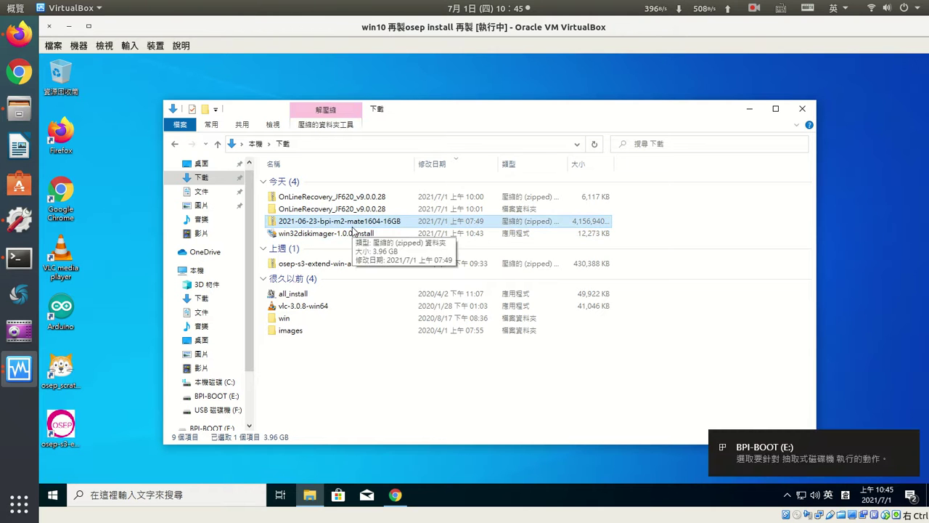
pyautogui.click(395, 494)
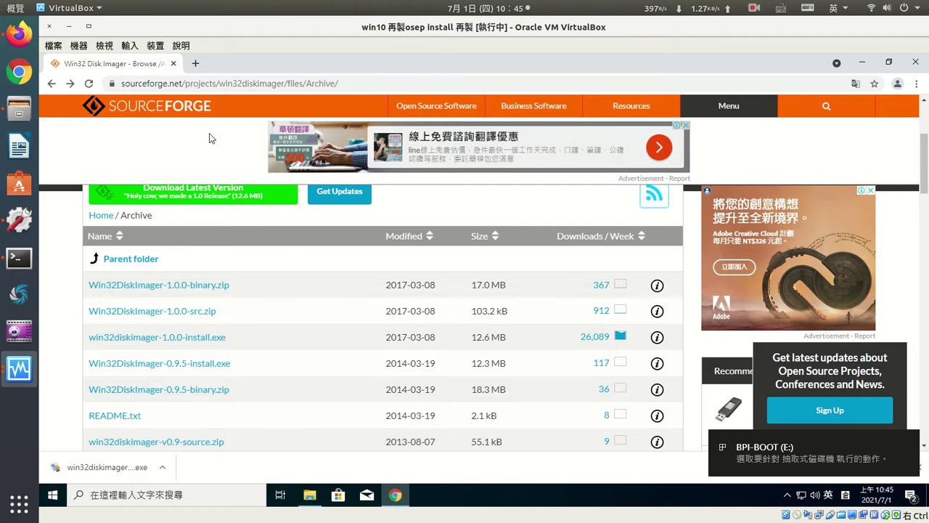
pyautogui.click(50, 84)
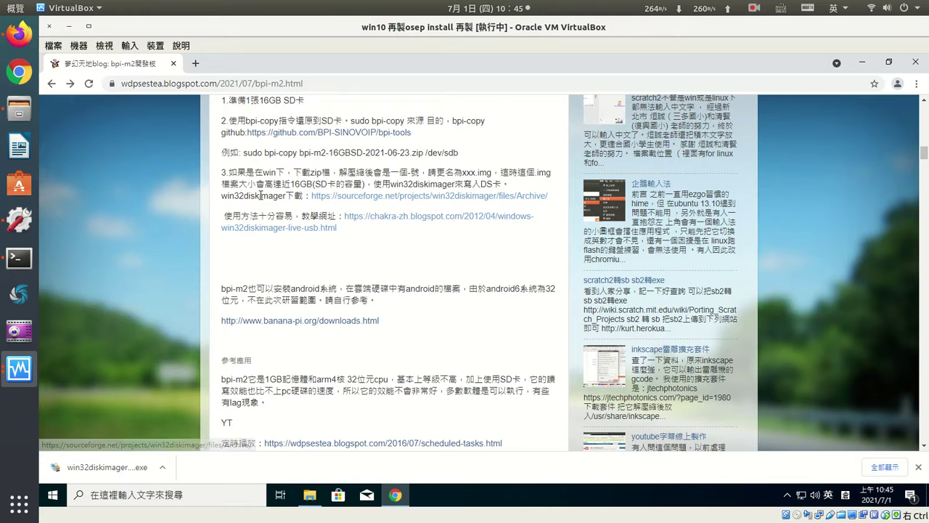
pyautogui.middleClick(346, 198)
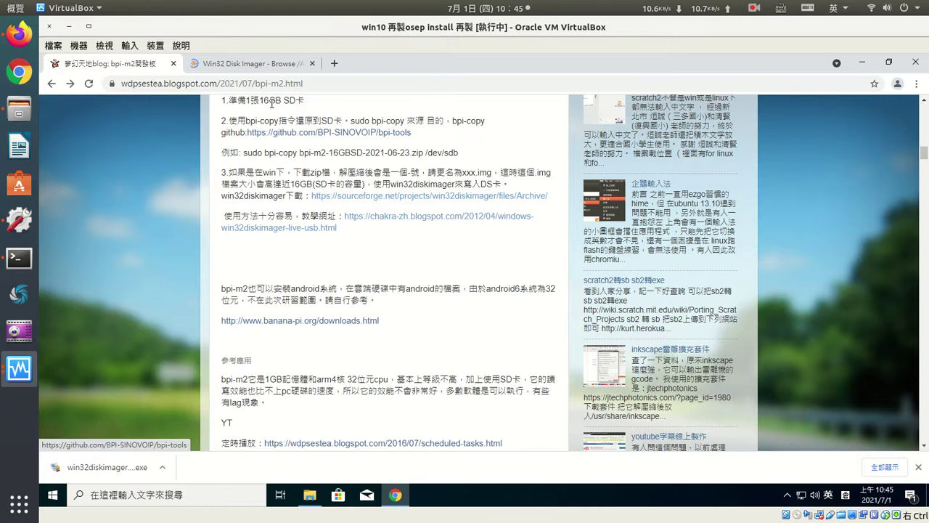
pyautogui.click(252, 64)
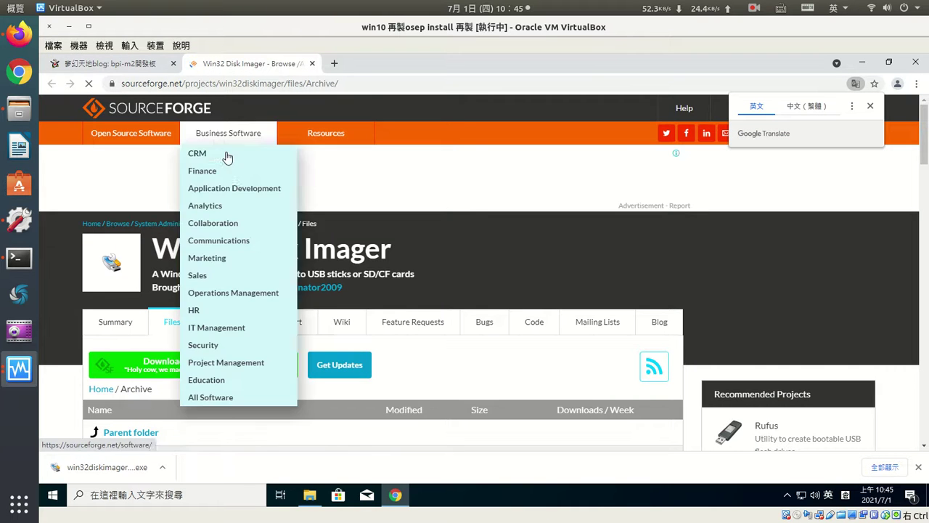
pyautogui.scroll(-2, 94, 288)
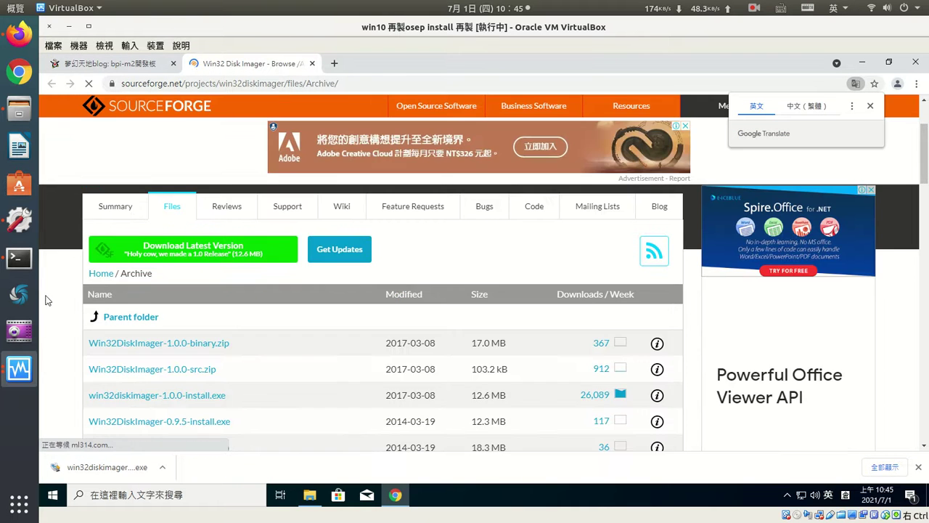
pyautogui.scroll(-1, 70, 302)
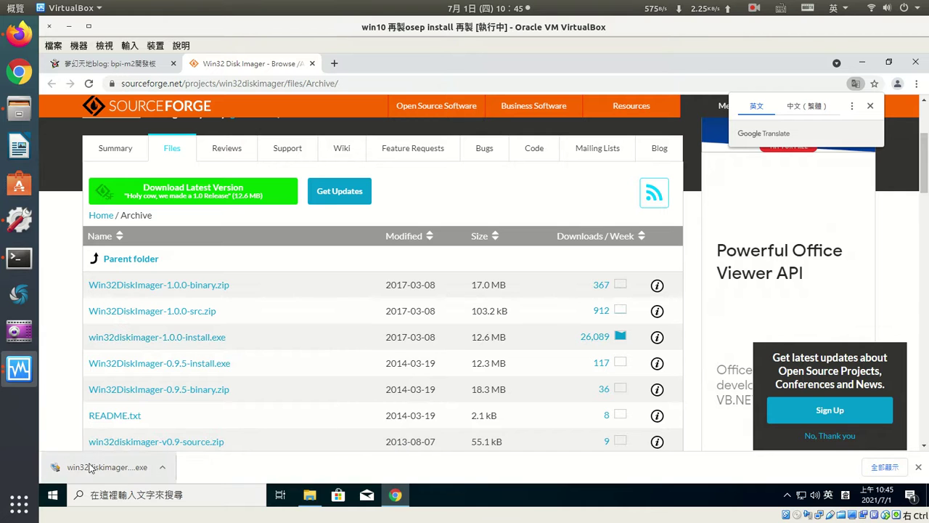
# Step: Return to the Downloads folder, widen its name column and show file name extensions
pyautogui.click(309, 495)
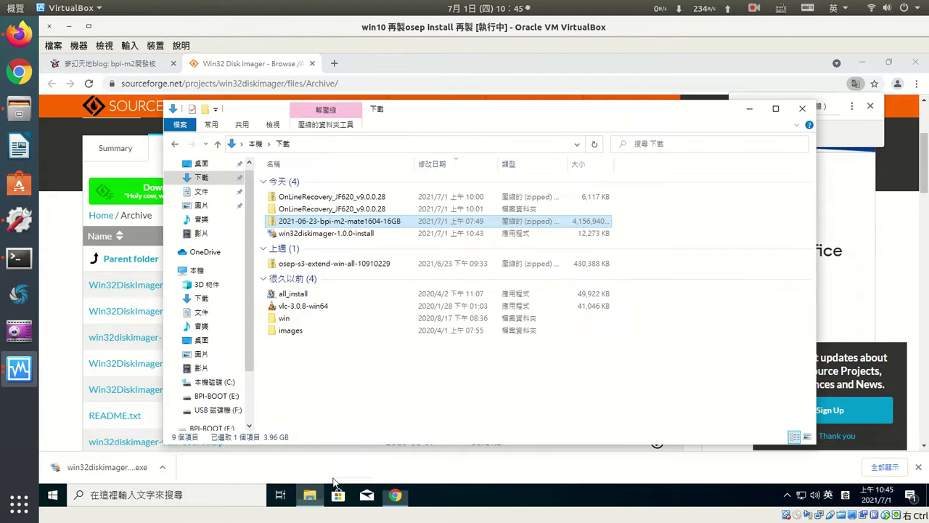
pyautogui.click(356, 380)
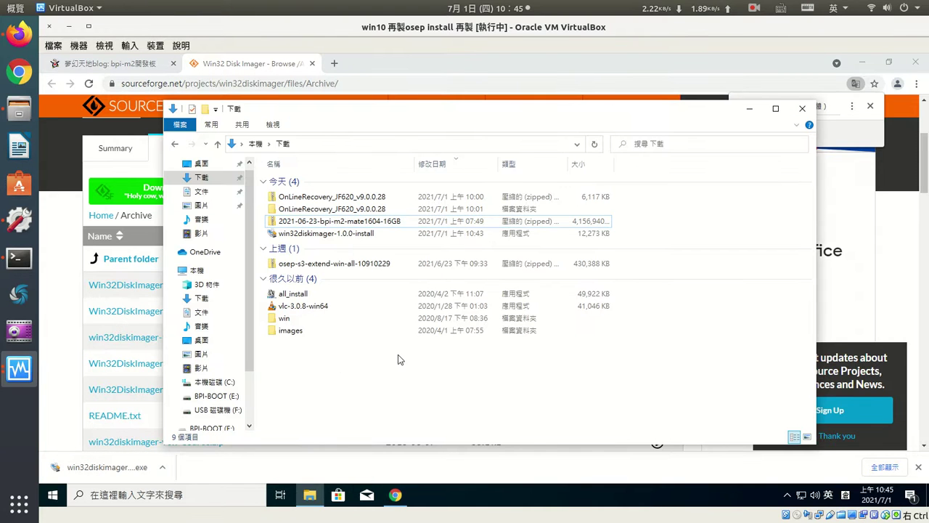
pyautogui.click(351, 226)
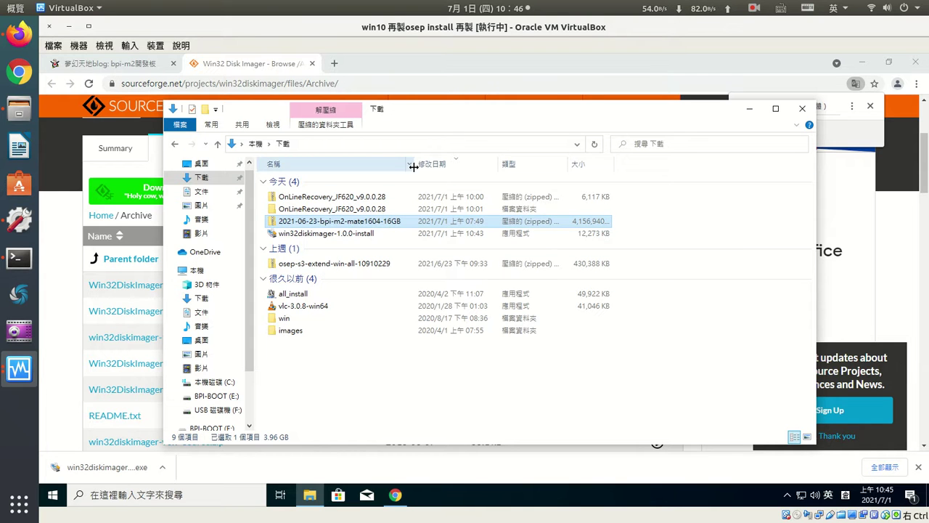
pyautogui.moveTo(415, 164); pyautogui.dragTo(515, 164)
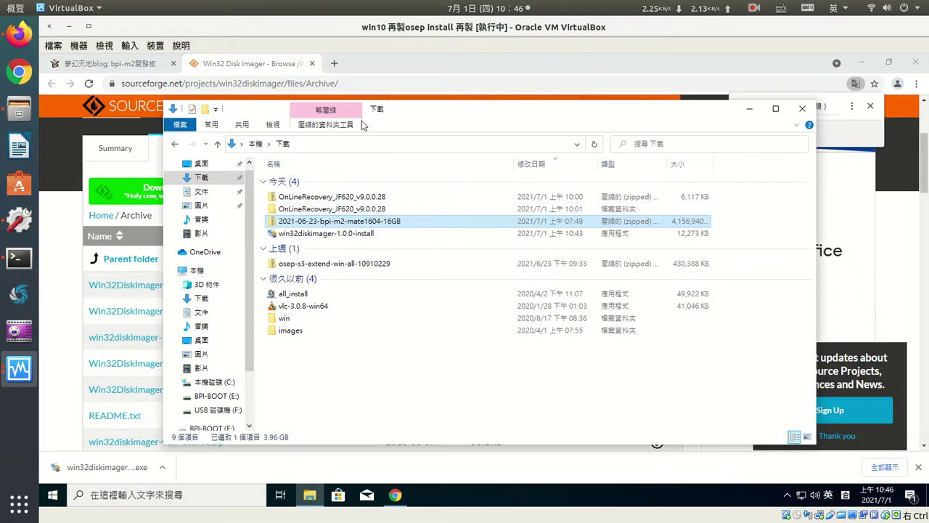
pyautogui.click(273, 125)
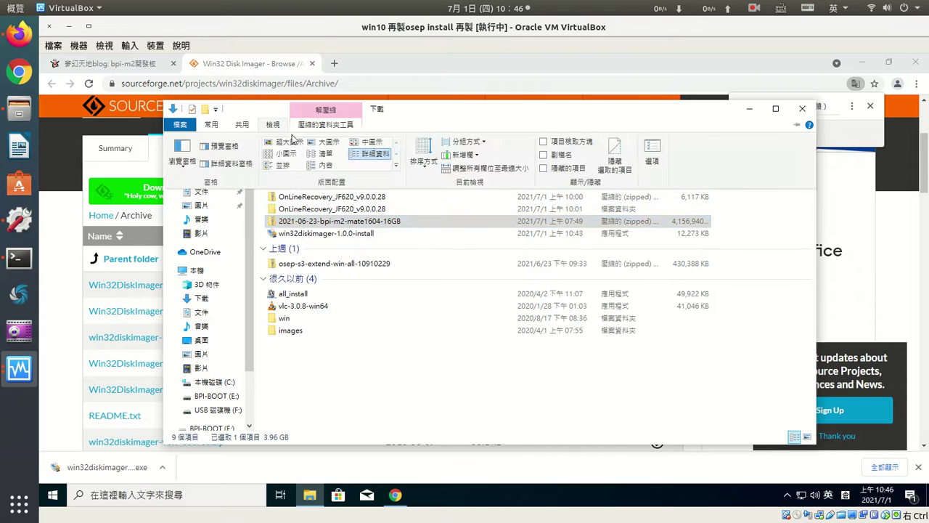
pyautogui.click(545, 156)
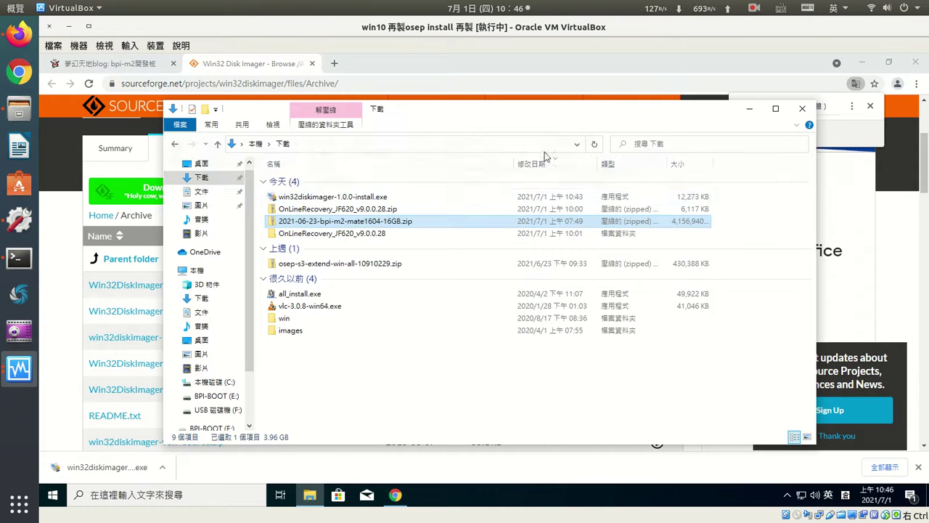
# Step: Open 2021-06-23-bpi-m2-mate1604-16GB.zip in 7-Zip and extract its contents to C:\Users\user\Downloads\
pyautogui.rightClick(327, 227)
pyautogui.moveTo(398, 265)
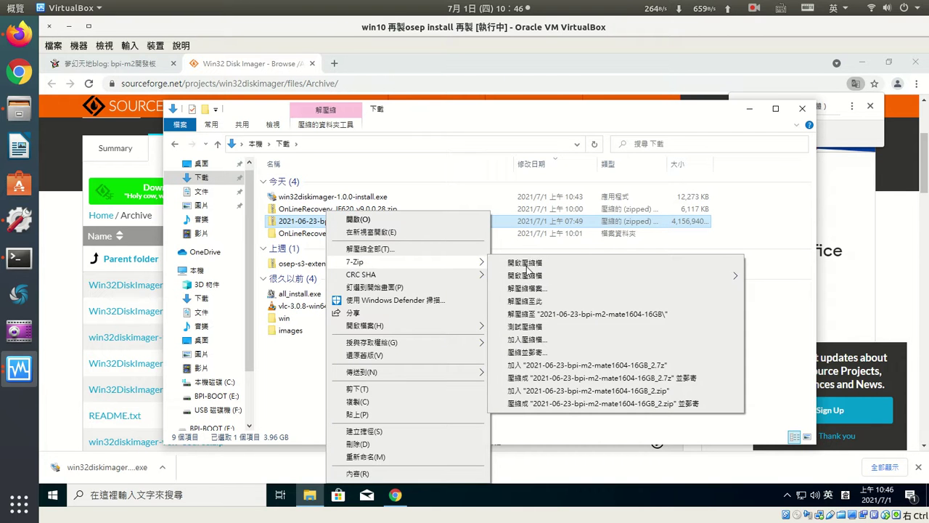
pyautogui.click(535, 264)
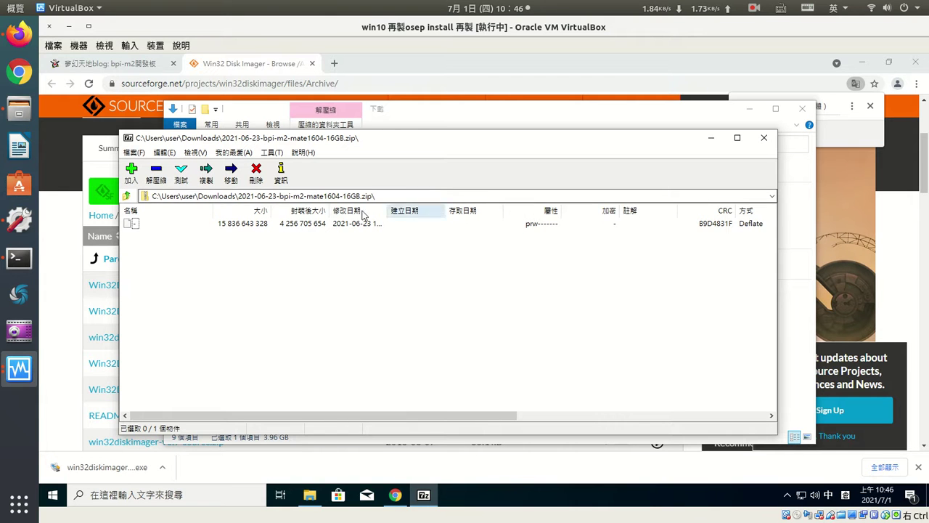
pyautogui.click(157, 172)
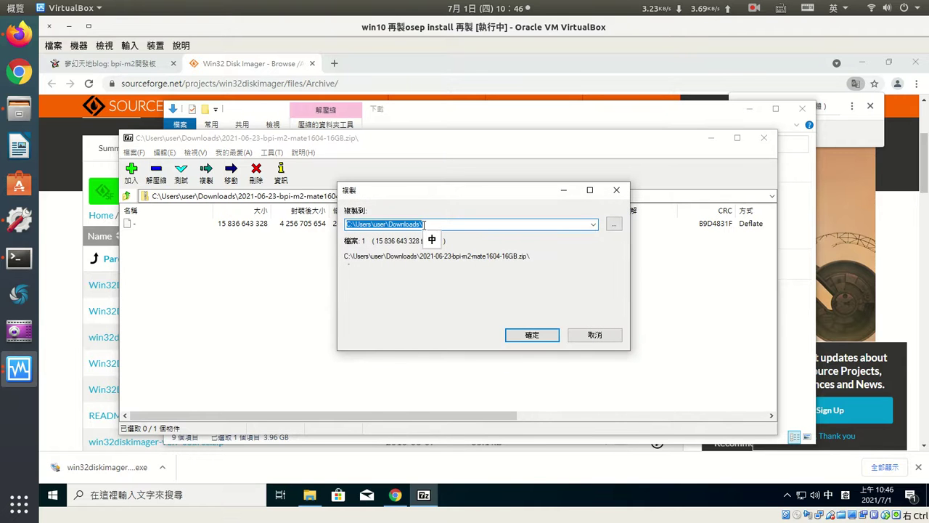
pyautogui.click(537, 334)
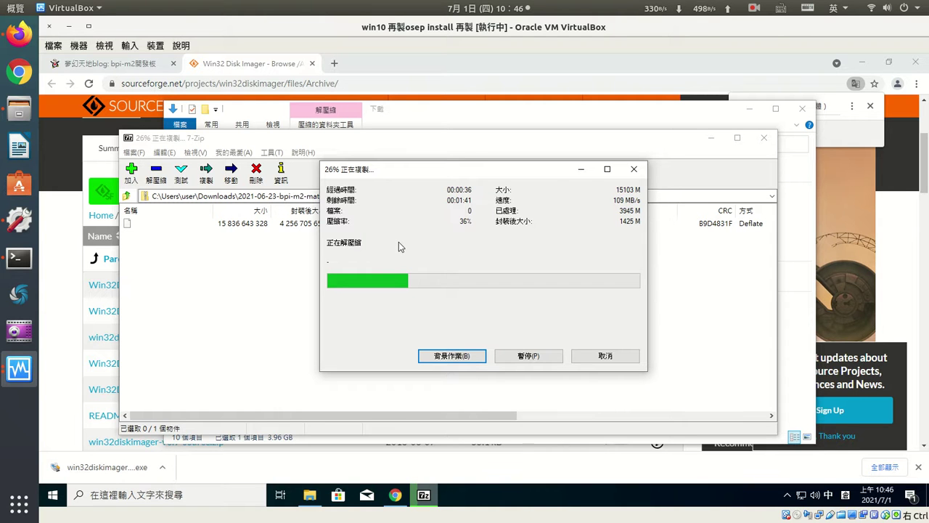
# Step: Run win32diskimager-1.0.0-install.exe from the Downloads folder, check the extraction progress and bring the installer's license agreement to the front
pyautogui.click(315, 500)
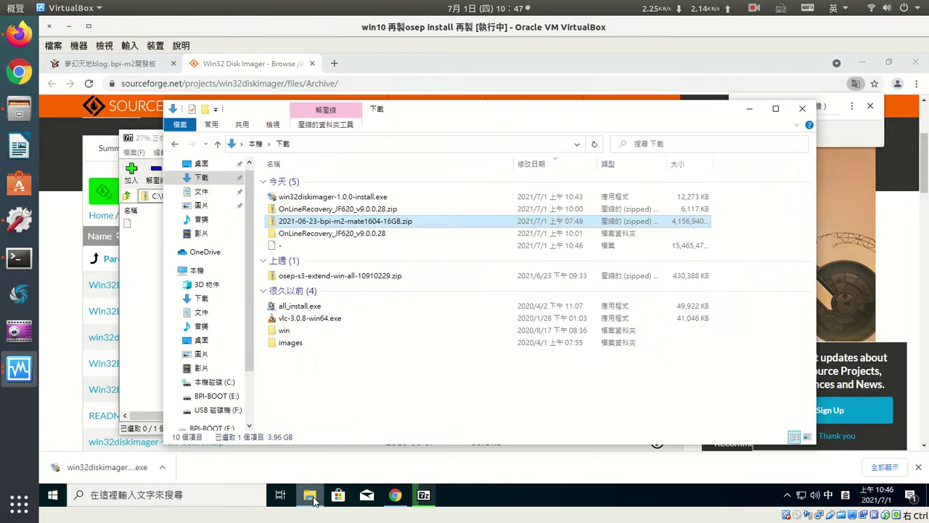
pyautogui.click(351, 416)
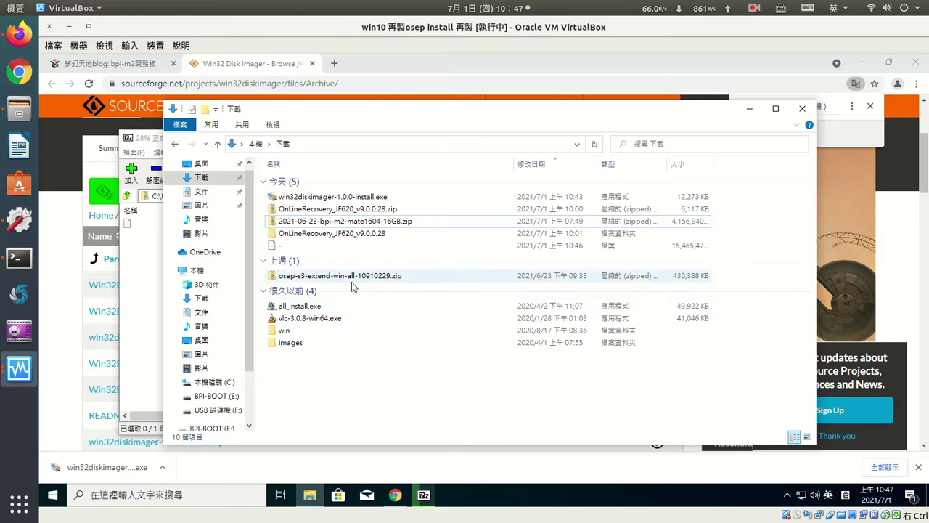
pyautogui.click(295, 198)
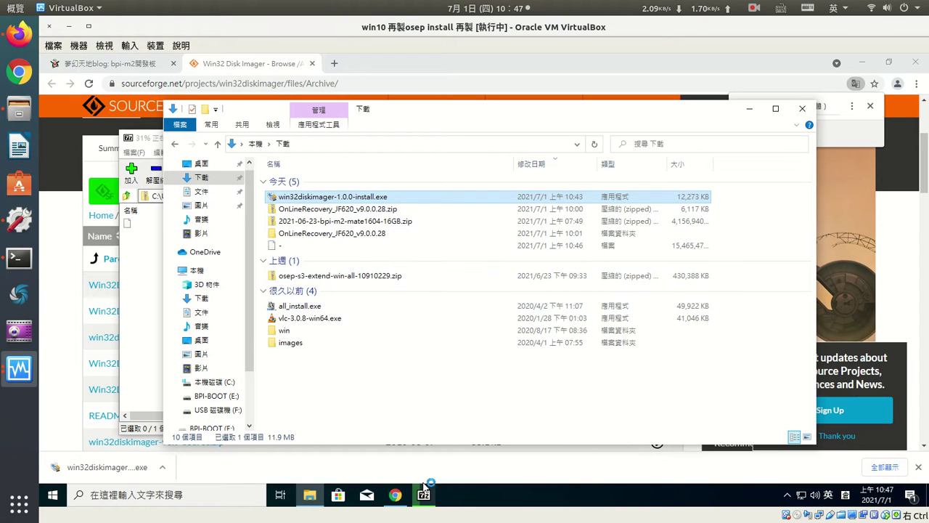
pyautogui.moveTo(424, 495)
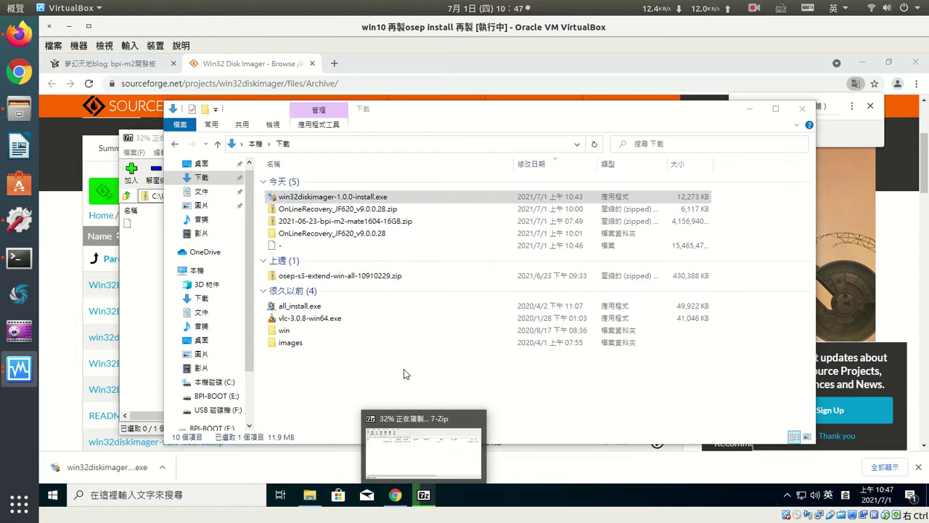
pyautogui.click(351, 378)
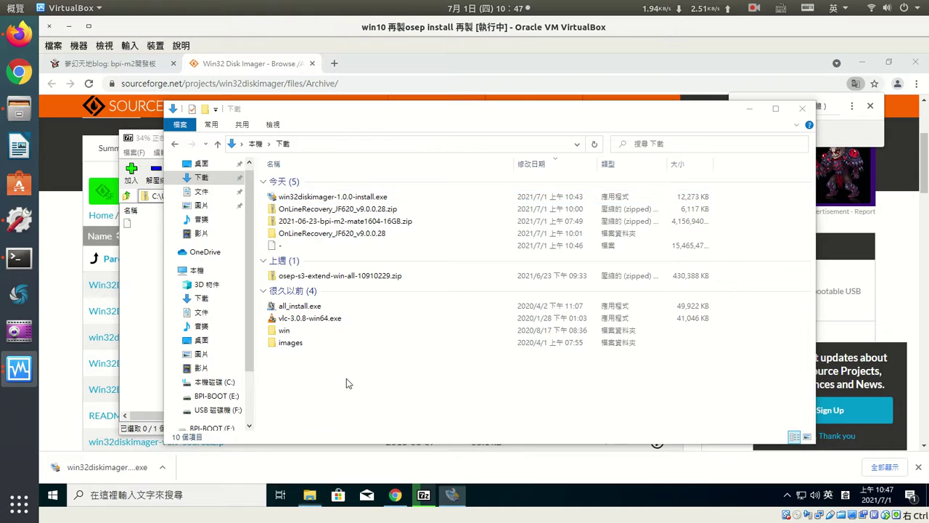
pyautogui.click(424, 506)
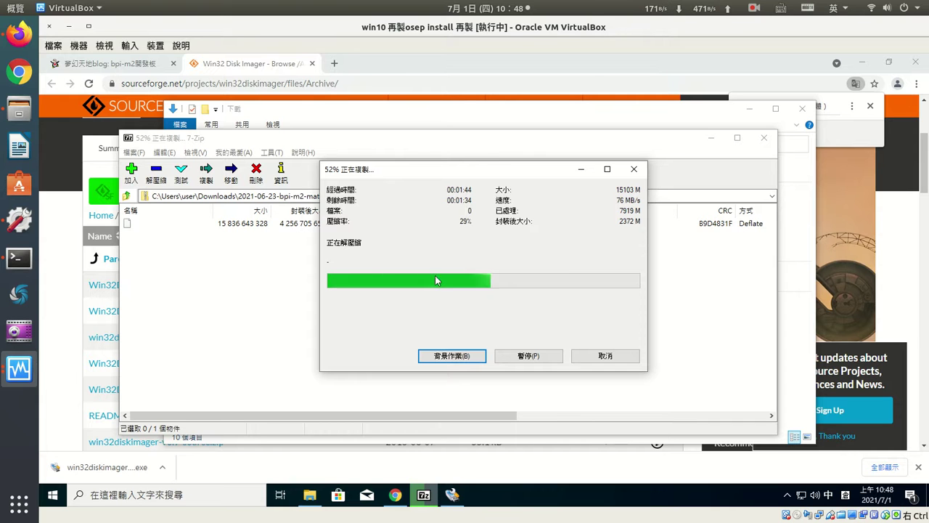
pyautogui.click(452, 492)
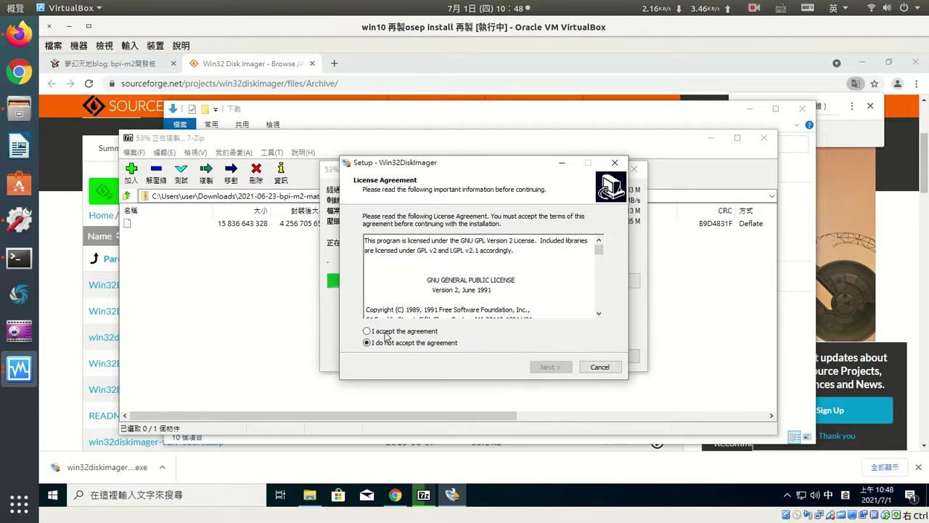
# Step: Accept the license agreement and install Win32DiskImager with the Image Writer Start Menu folder and a desktop shortcut, finishing the setup wizard
pyautogui.click(372, 331)
pyautogui.click(551, 367)
pyautogui.click(561, 369)
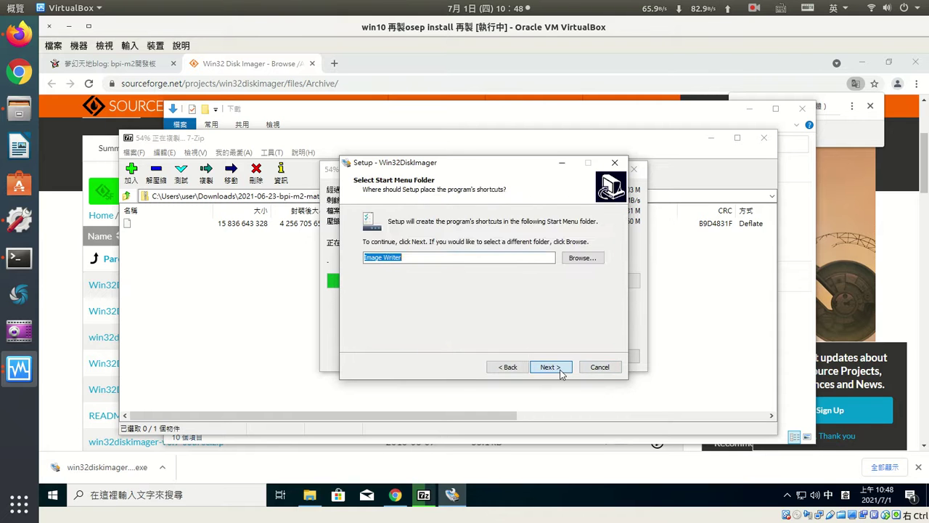
pyautogui.click(560, 368)
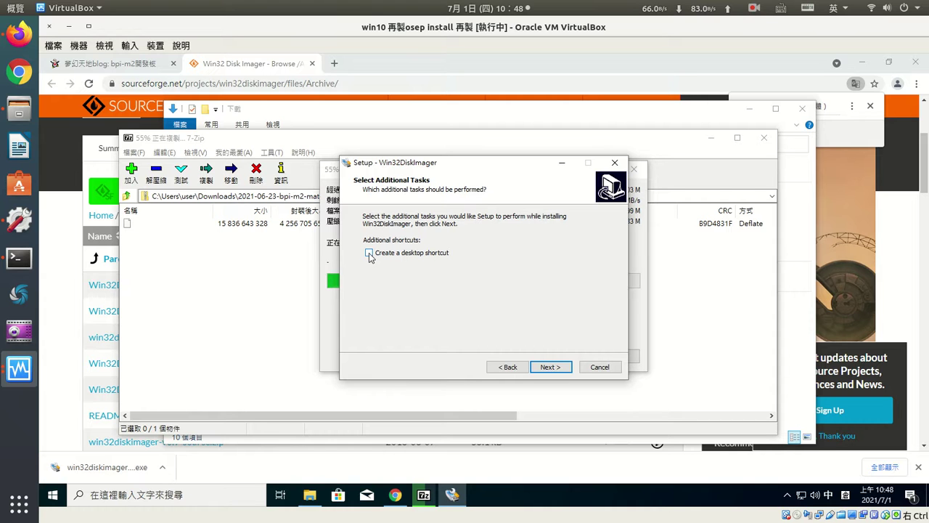
pyautogui.click(555, 365)
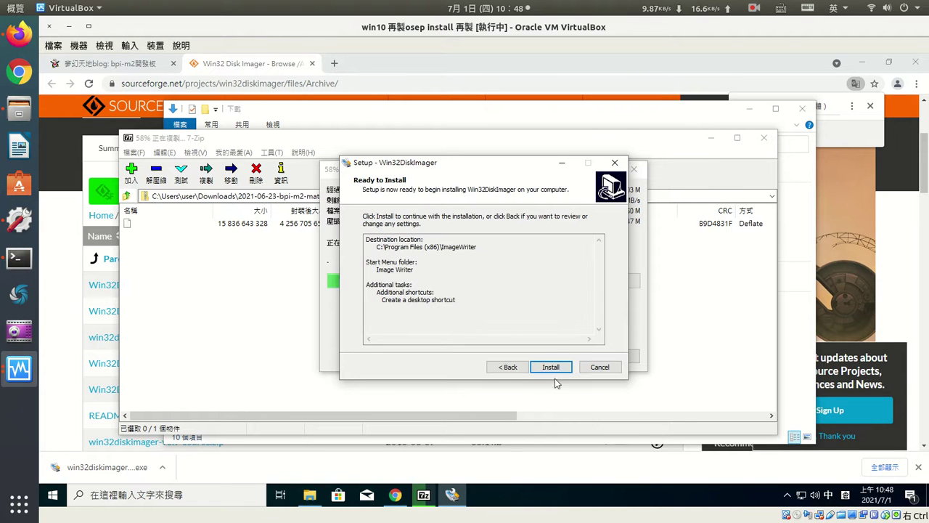
pyautogui.click(553, 368)
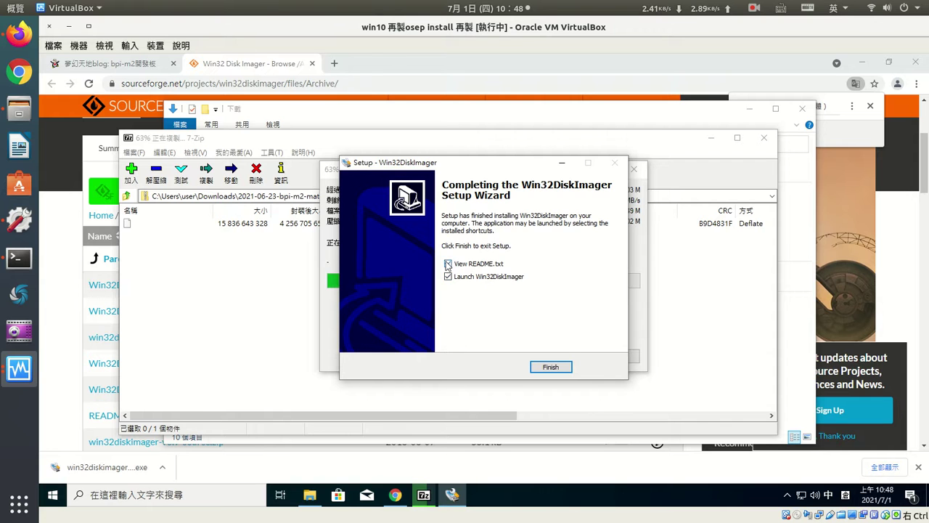
pyautogui.click(566, 368)
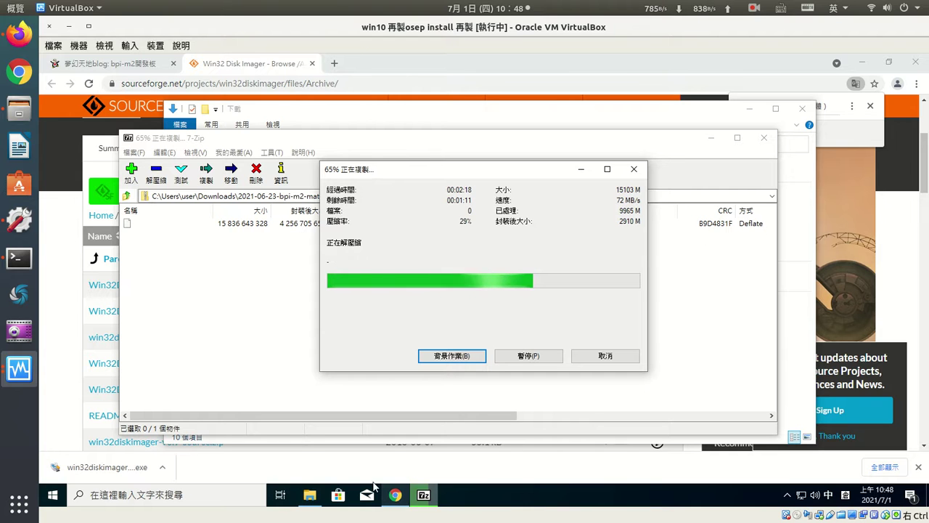
# Step: Minimize the Downloads and Chrome windows, then launch Win32 Disk Imager from the desktop and move its window off the extraction progress dialog
pyautogui.click(309, 495)
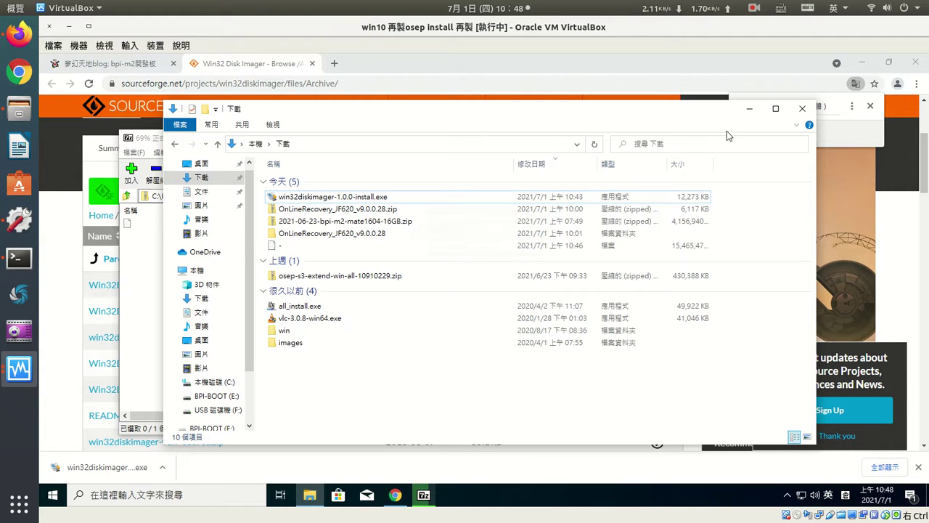
pyautogui.click(750, 110)
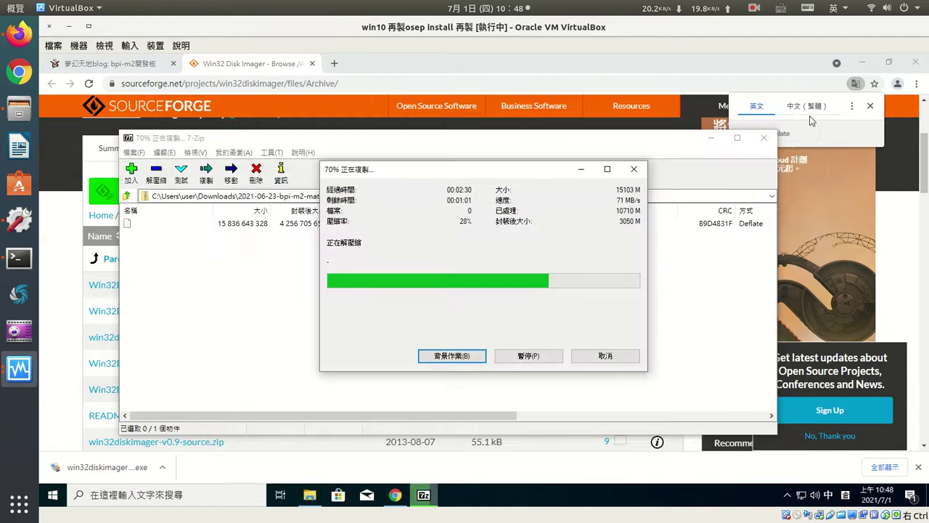
pyautogui.click(862, 64)
pyautogui.click(863, 64)
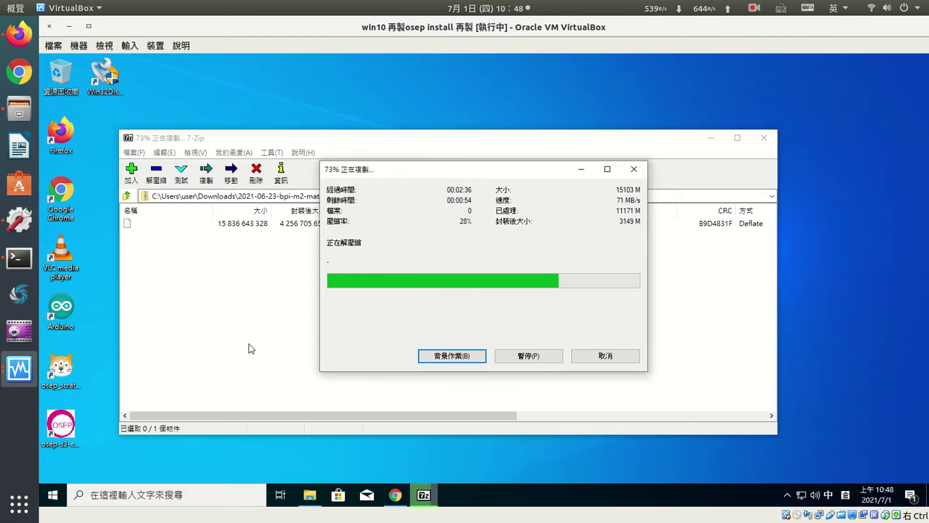
pyautogui.click(106, 92)
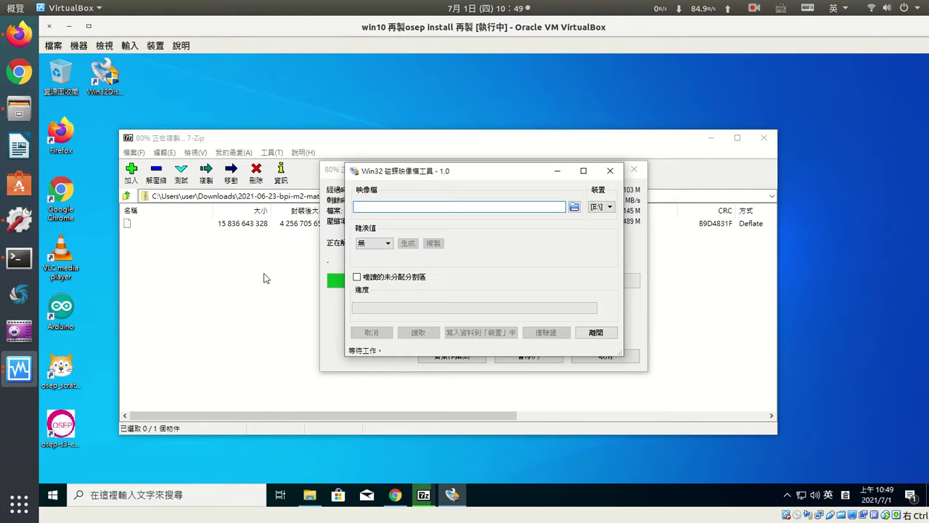
pyautogui.moveTo(426, 174); pyautogui.dragTo(262, 129)
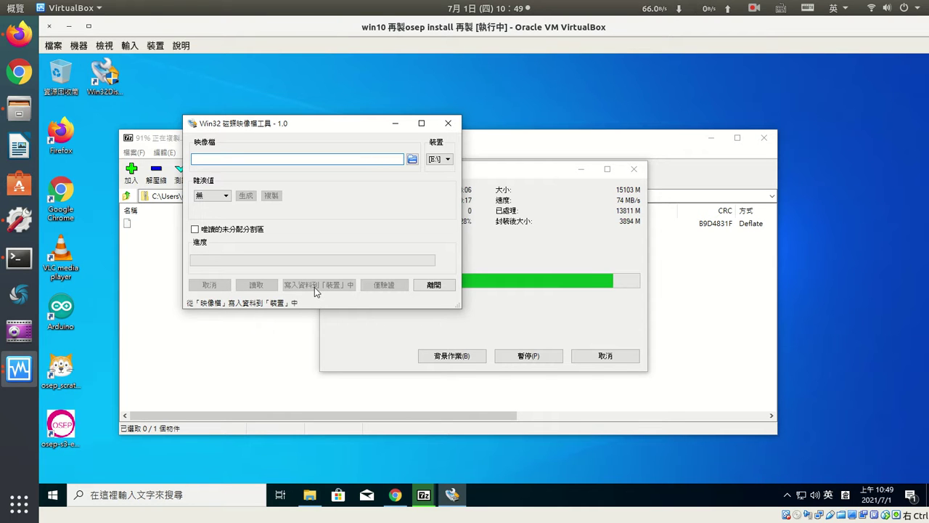
# Step: Close 7-Zip once the extraction is complete and rename the extracted file "-" in the Downloads folder as bpi-m2.img
pyautogui.click(520, 176)
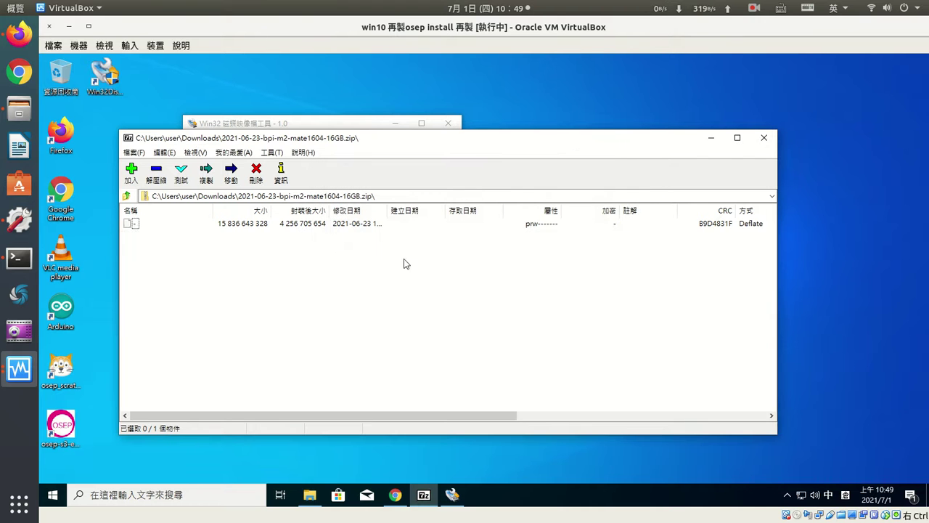
pyautogui.click(764, 137)
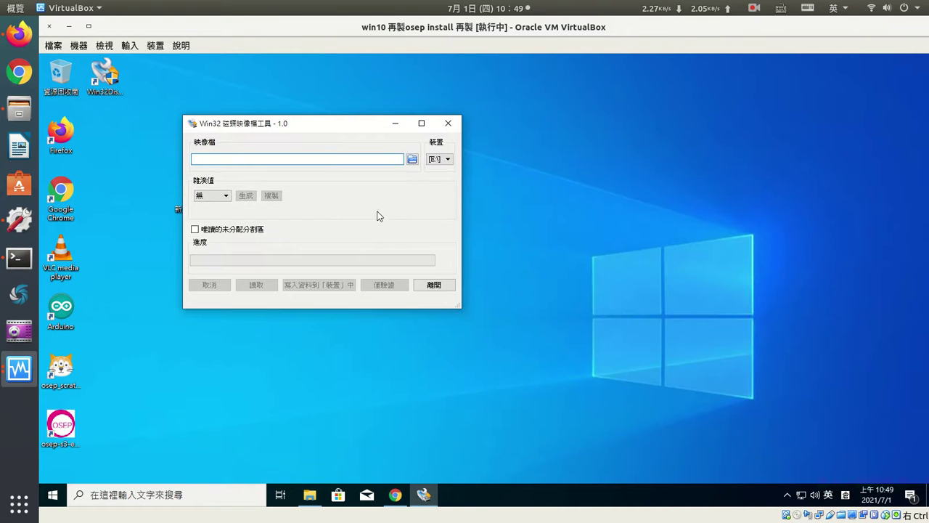
pyautogui.click(313, 494)
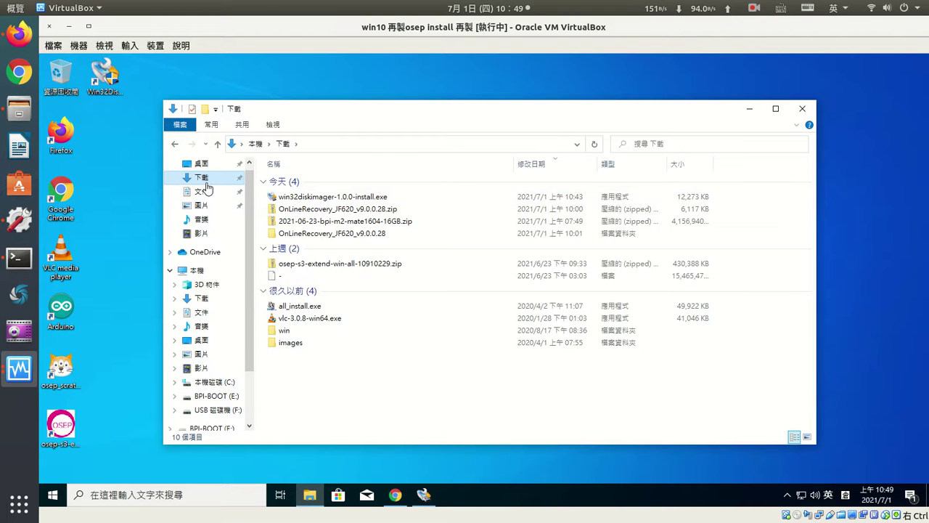
pyautogui.click(280, 278)
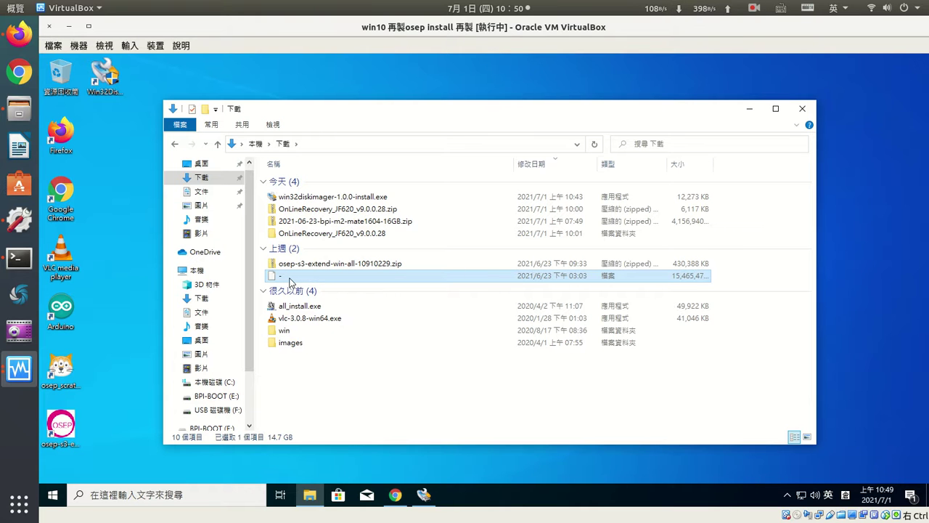
pyautogui.rightClick(288, 280)
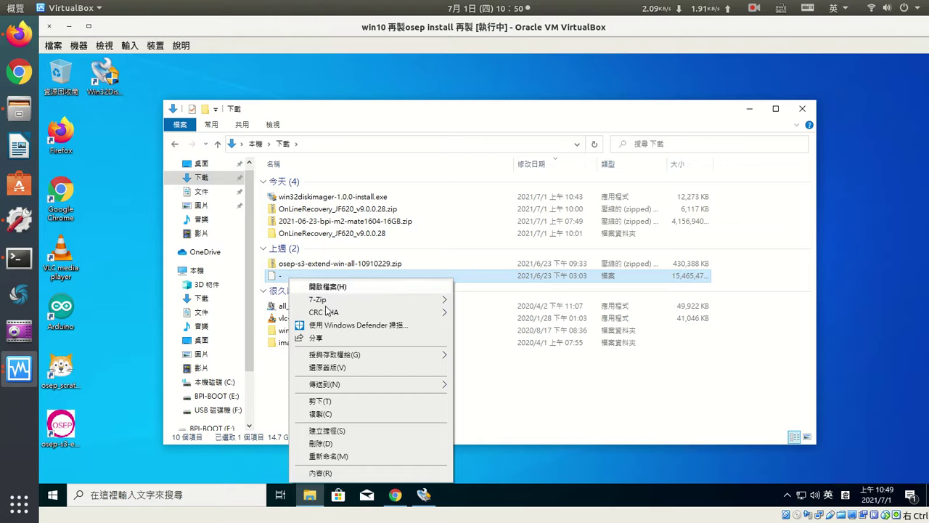
pyautogui.click(337, 457)
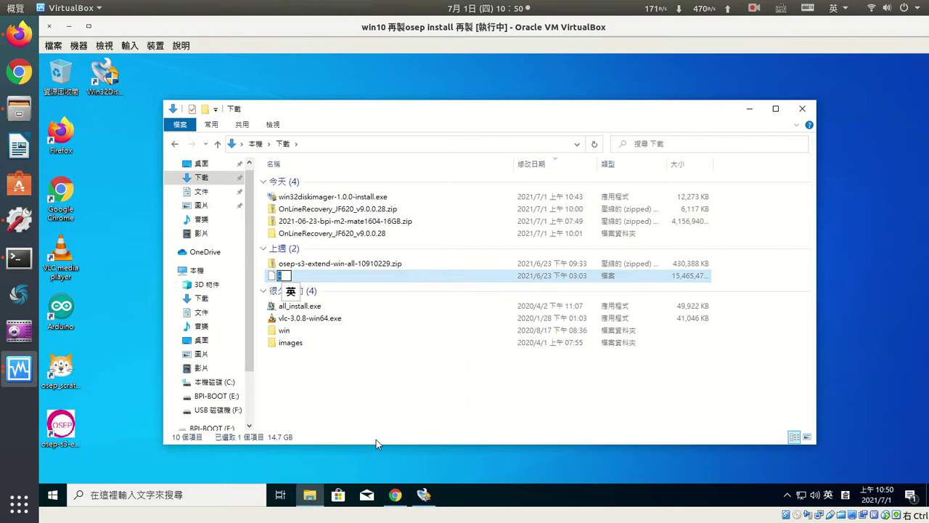
pyautogui.write('bpi-m2.img')
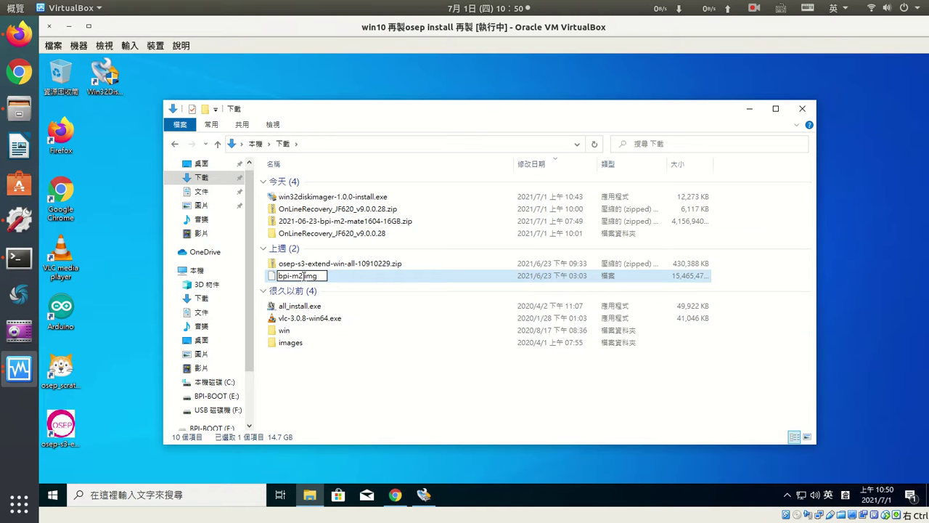
pyautogui.press('Return')
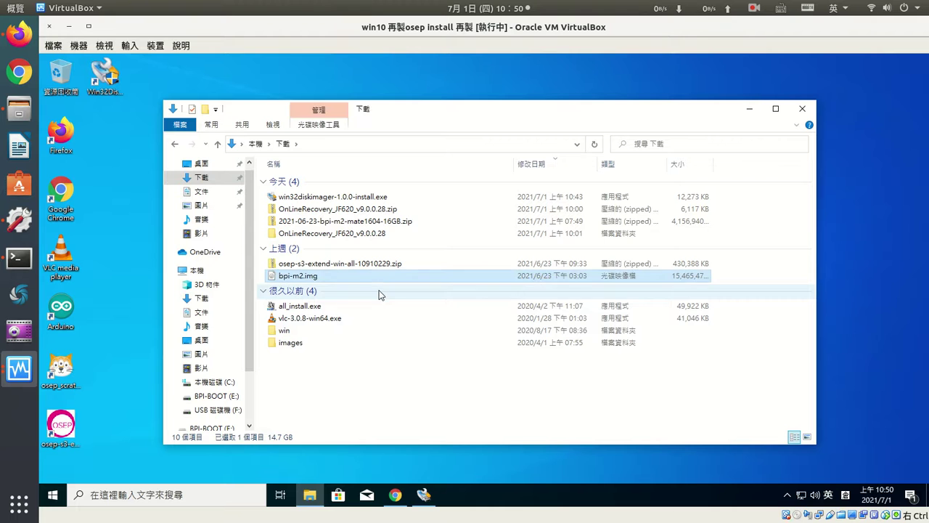
# Step: Switch to Win32 Disk Imager and load bpi-m2.img from the Downloads folder as the image file
pyautogui.click(357, 297)
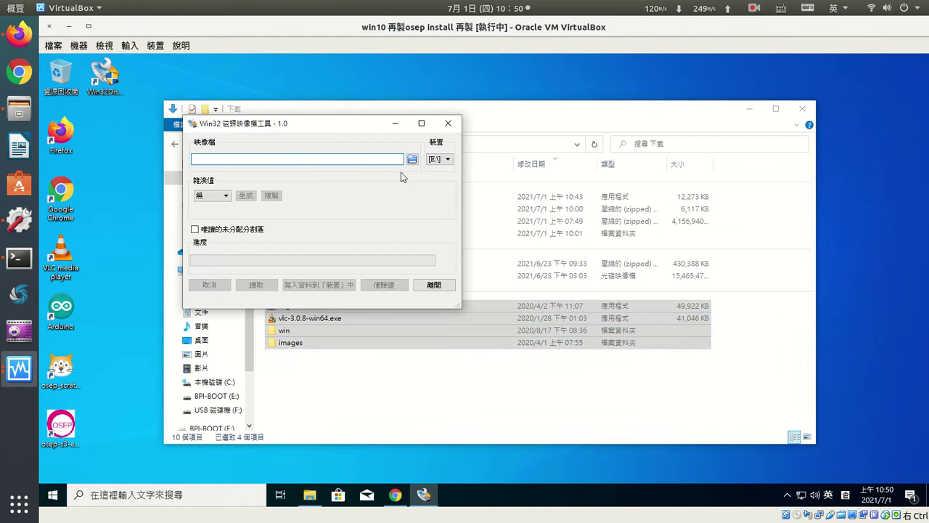
pyautogui.click(411, 159)
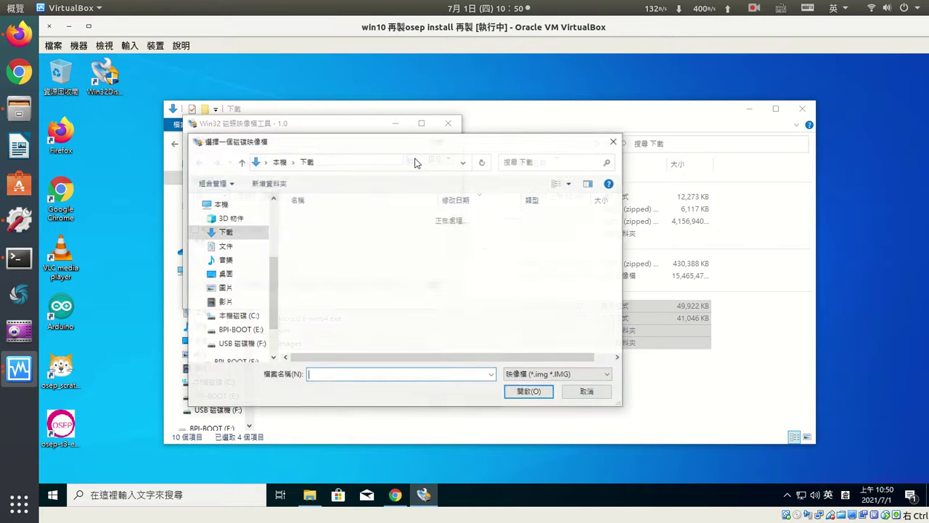
pyautogui.click(230, 234)
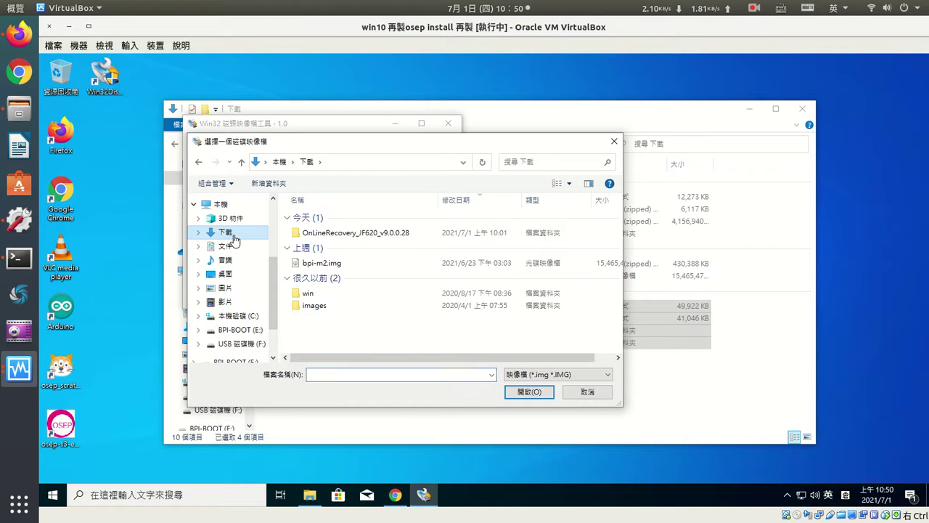
pyautogui.click(328, 265)
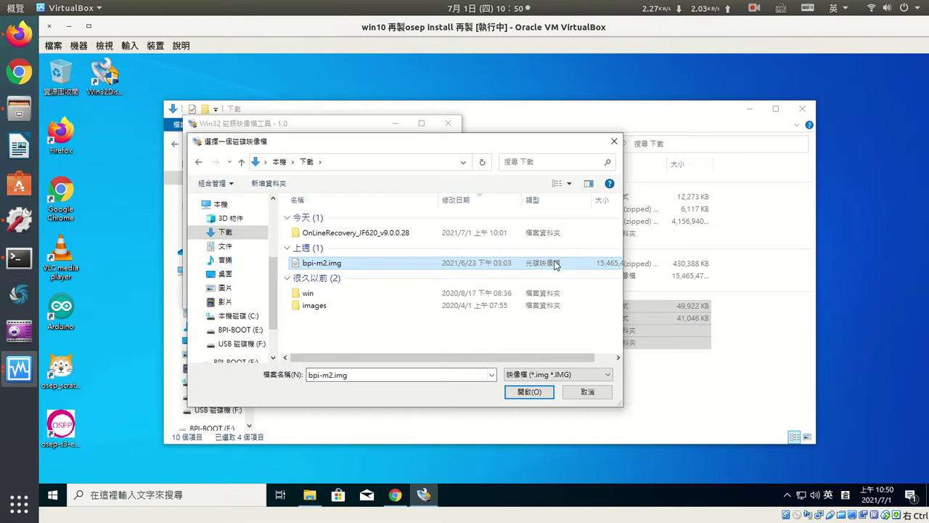
pyautogui.click(533, 390)
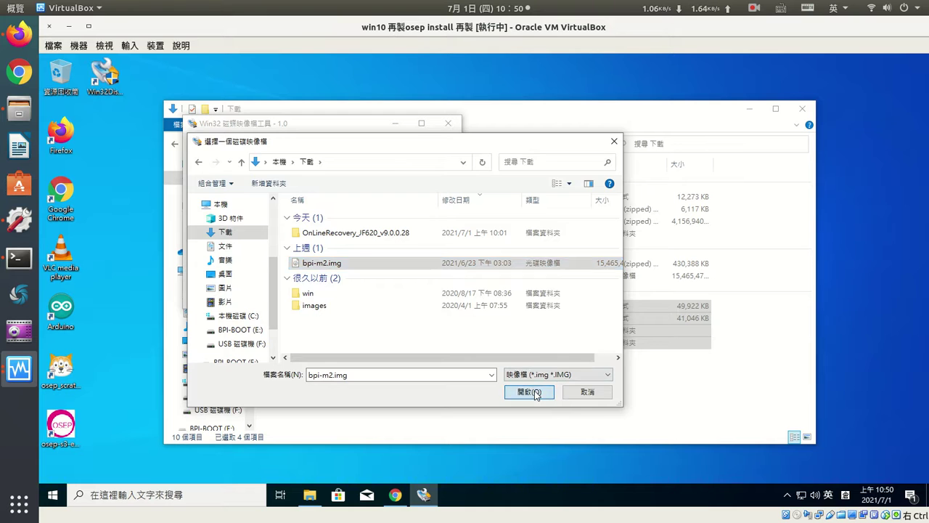
# Step: Compare the available target devices with the drives in File Explorer and select E:\ as the device to write
pyautogui.click(440, 159)
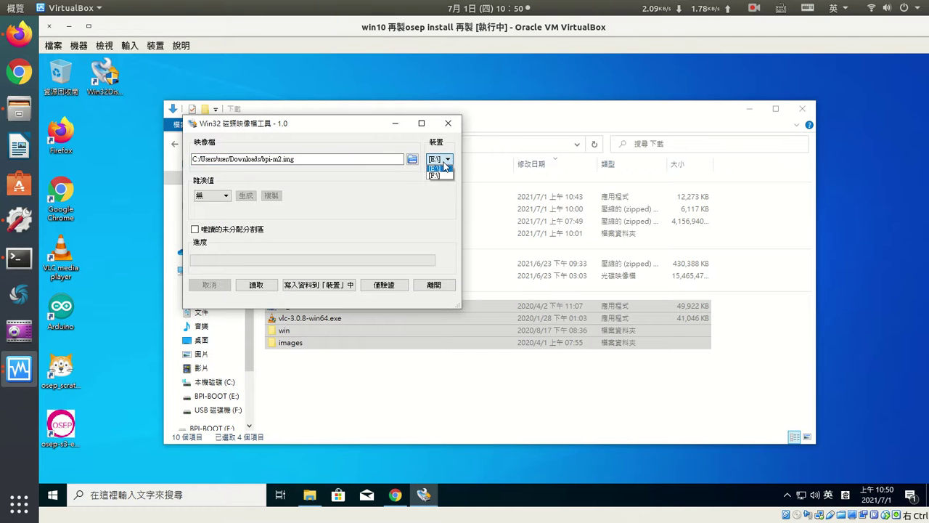
pyautogui.click(410, 229)
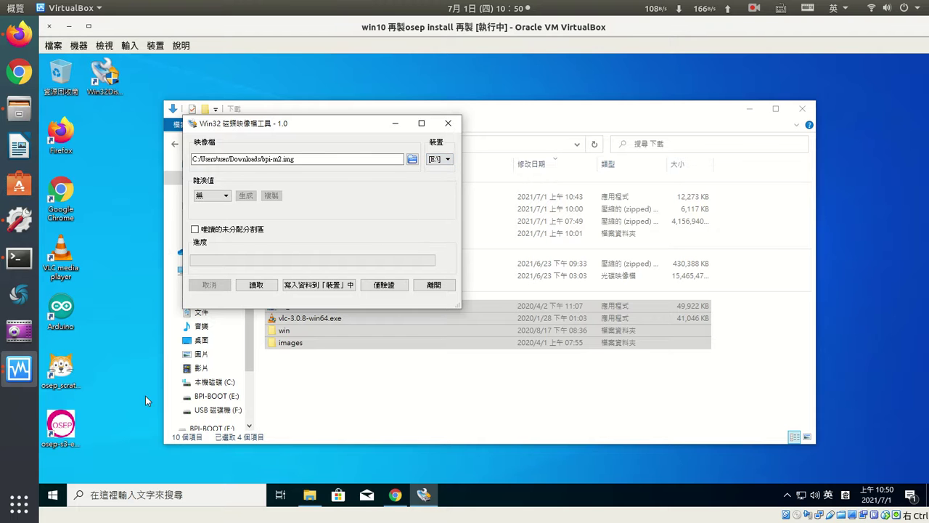
pyautogui.click(311, 499)
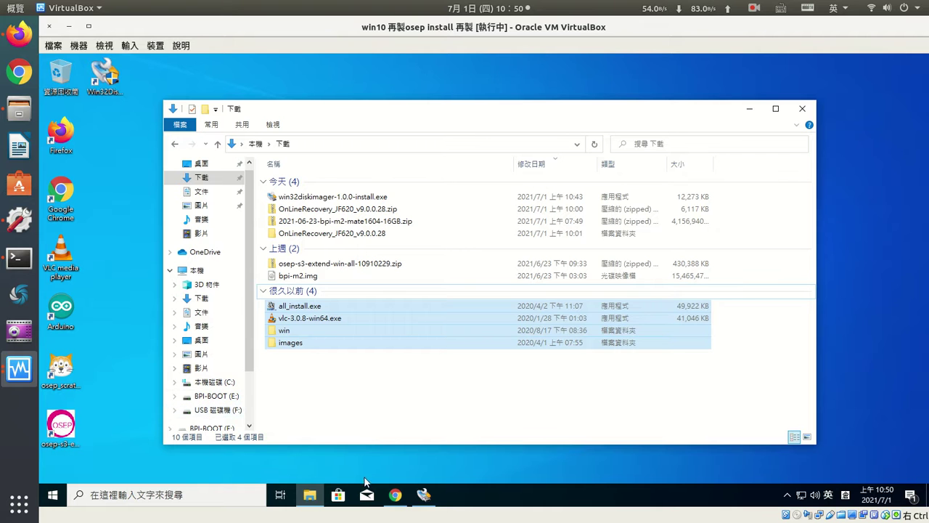
pyautogui.click(425, 500)
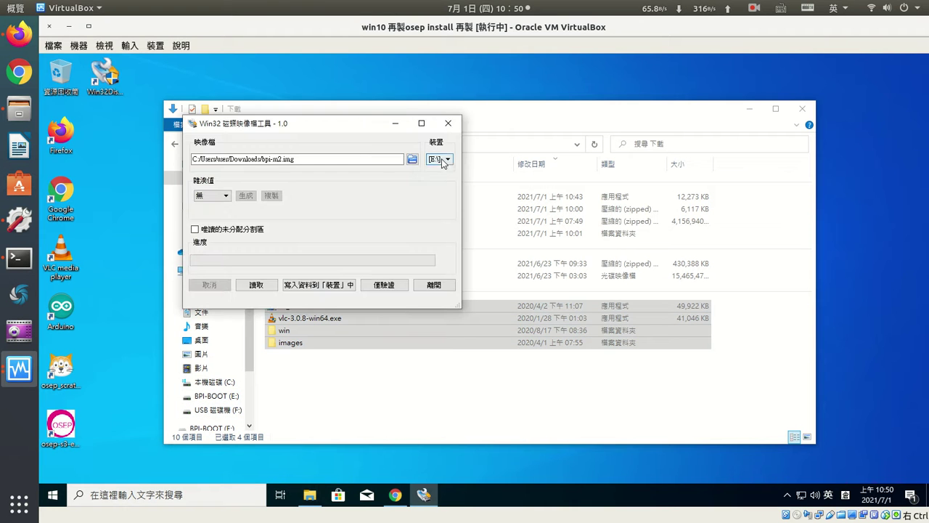
pyautogui.click(445, 159)
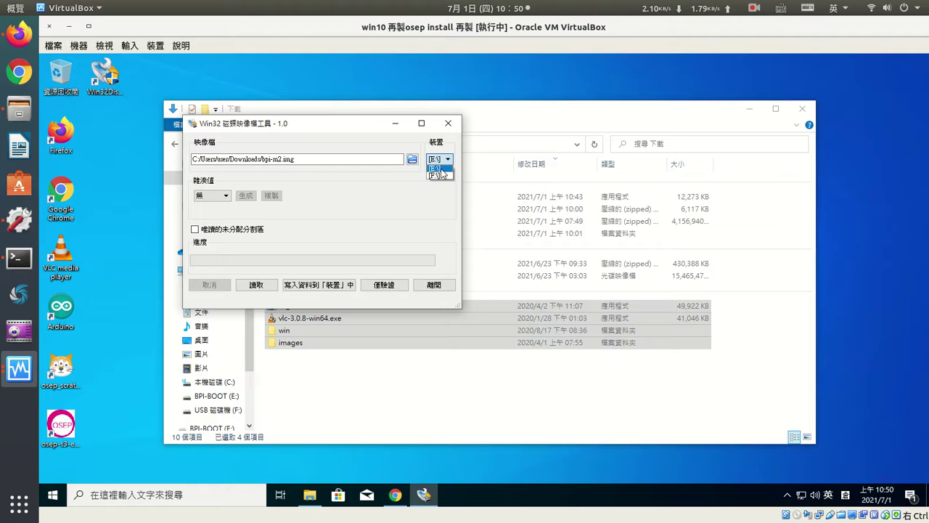
pyautogui.click(439, 168)
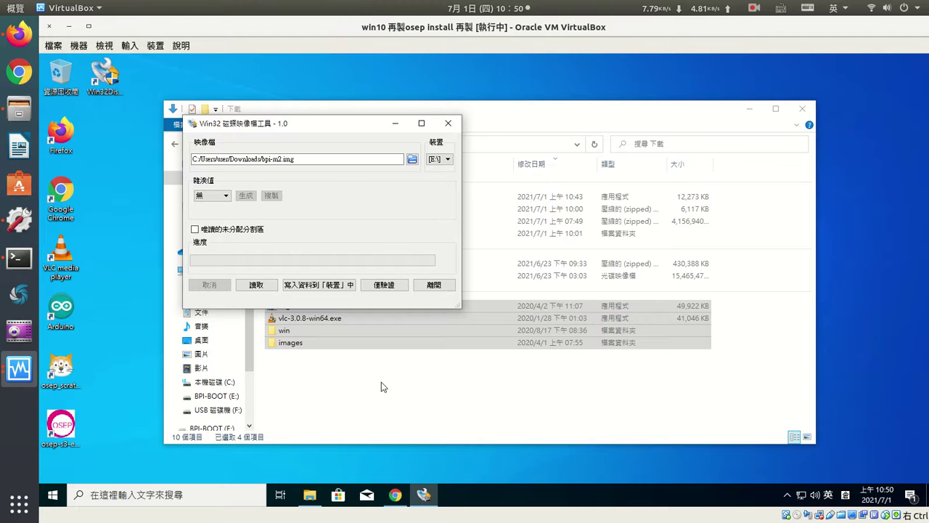
# Step: Recheck the BPI-BOOT (E:) drive in File Explorer against the imager's device and open Computer Management for 本機
pyautogui.click(309, 395)
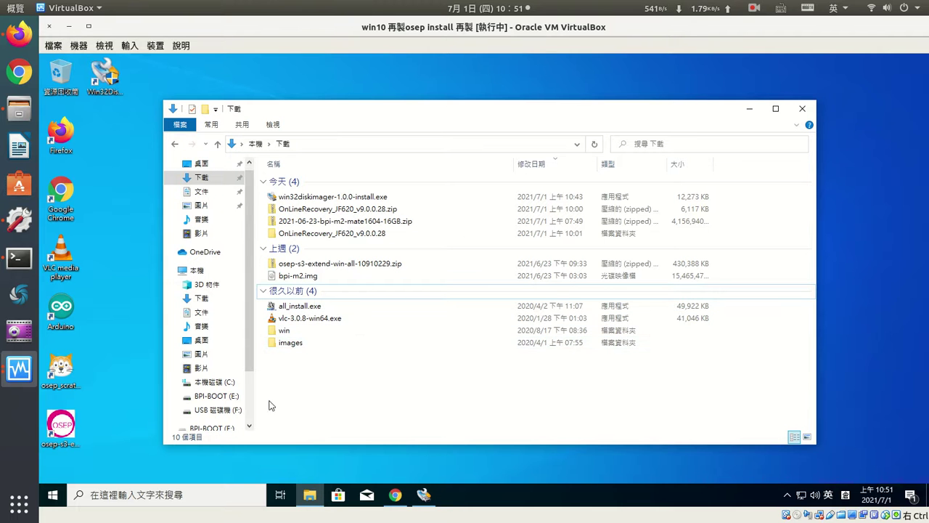
pyautogui.click(424, 496)
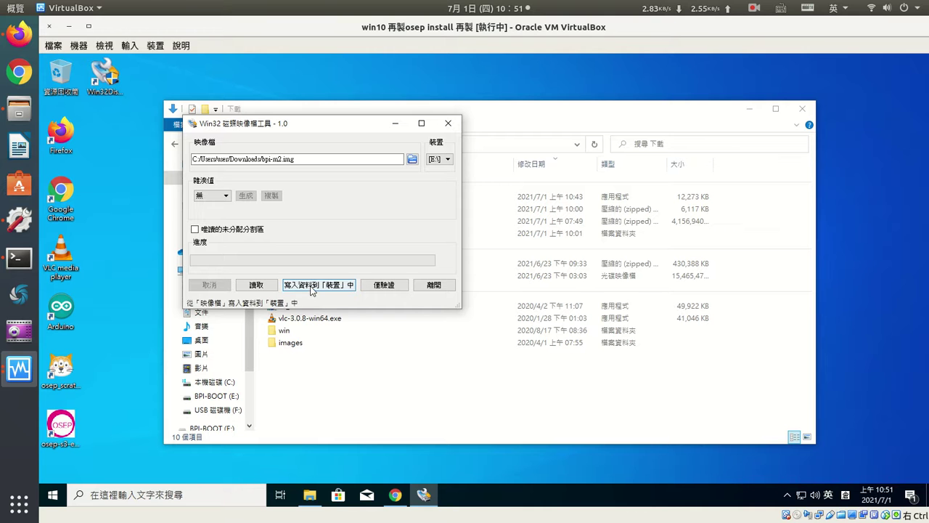
pyautogui.click(356, 383)
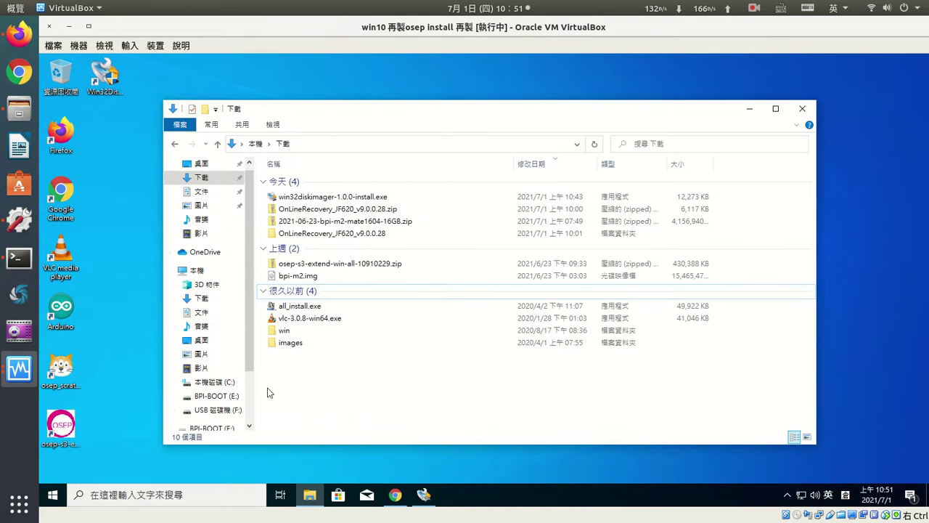
pyautogui.rightClick(226, 398)
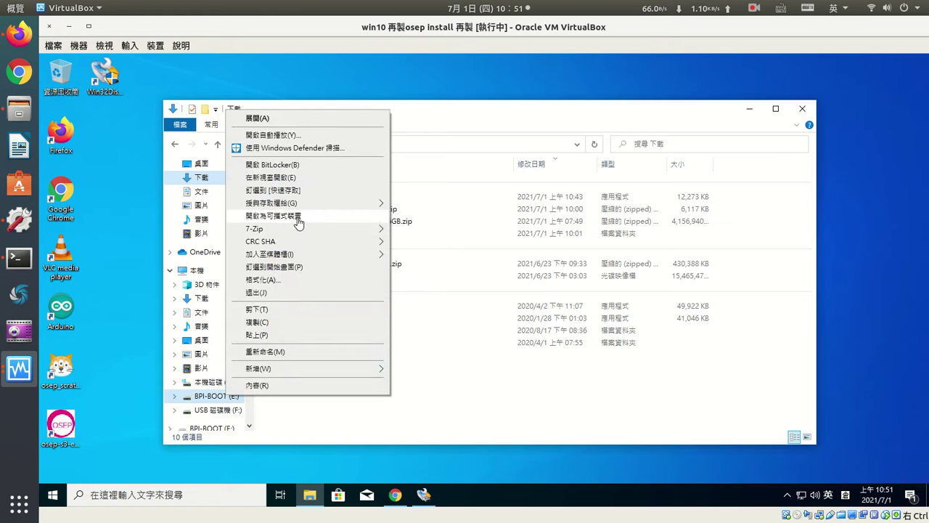
pyautogui.click(202, 272)
pyautogui.rightClick(203, 273)
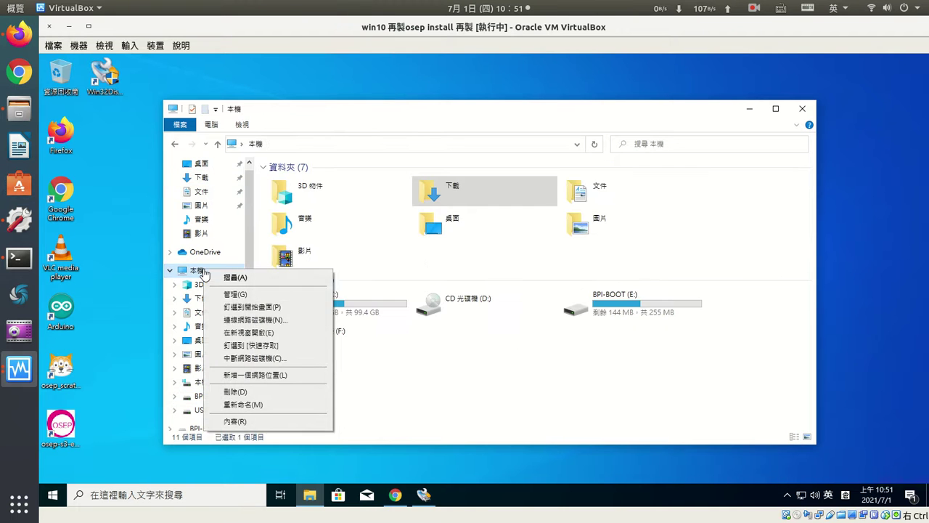
pyautogui.click(255, 296)
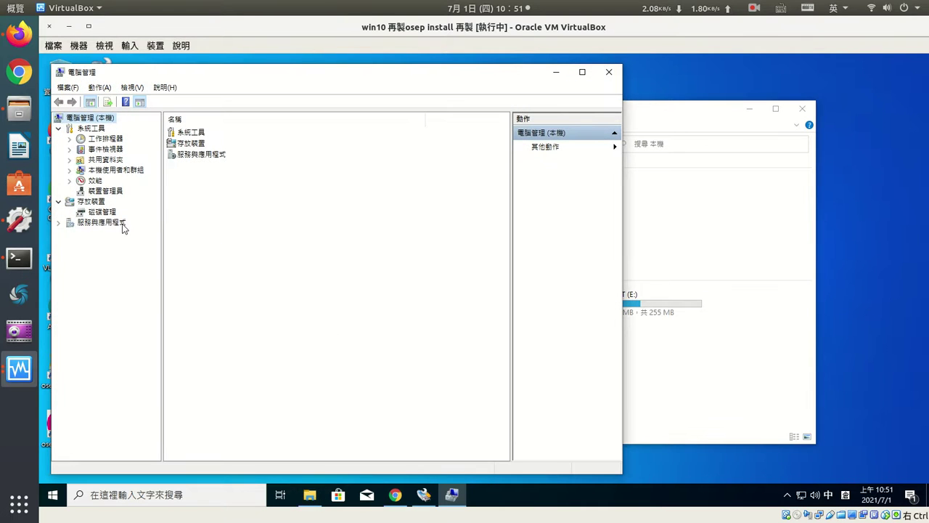
# Step: Open Disk Management, inspect the partitions on the removable disk 1, and delete its 14.00 GB partition
pyautogui.click(101, 211)
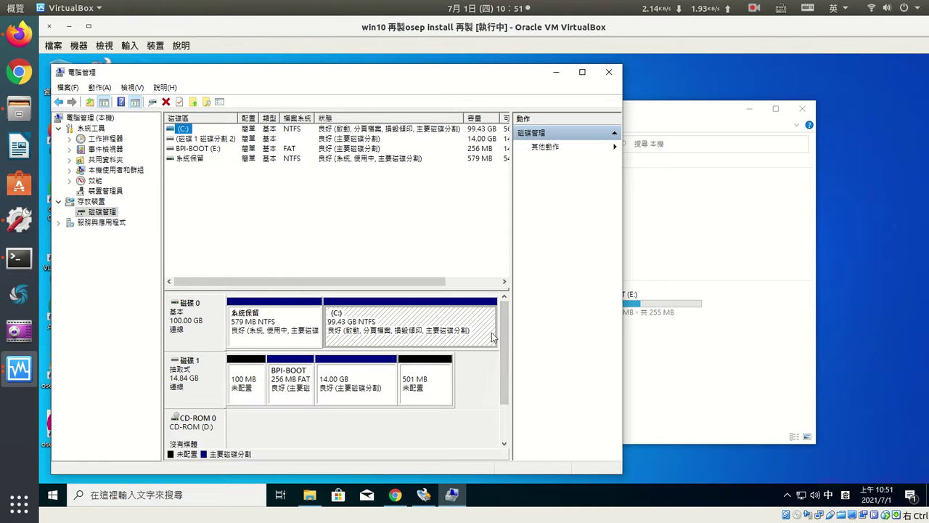
pyautogui.moveTo(508, 337); pyautogui.dragTo(495, 382)
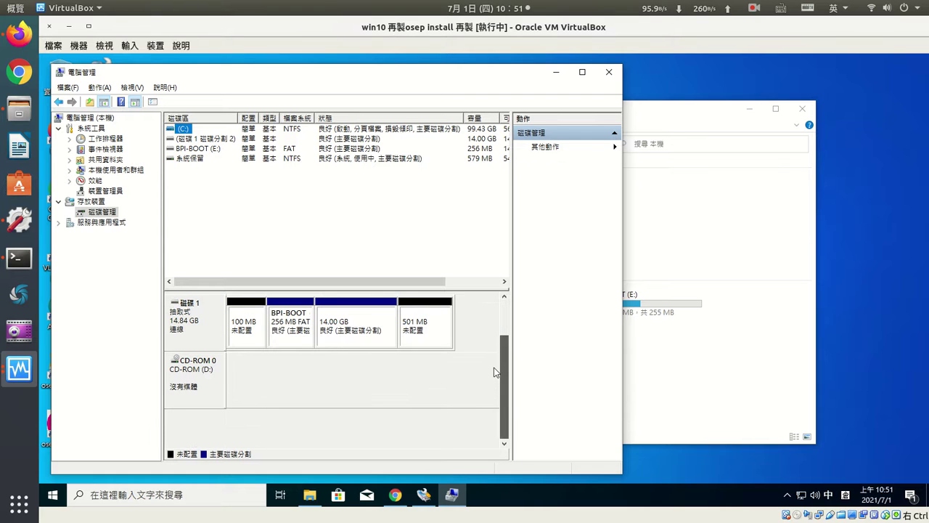
pyautogui.click(258, 331)
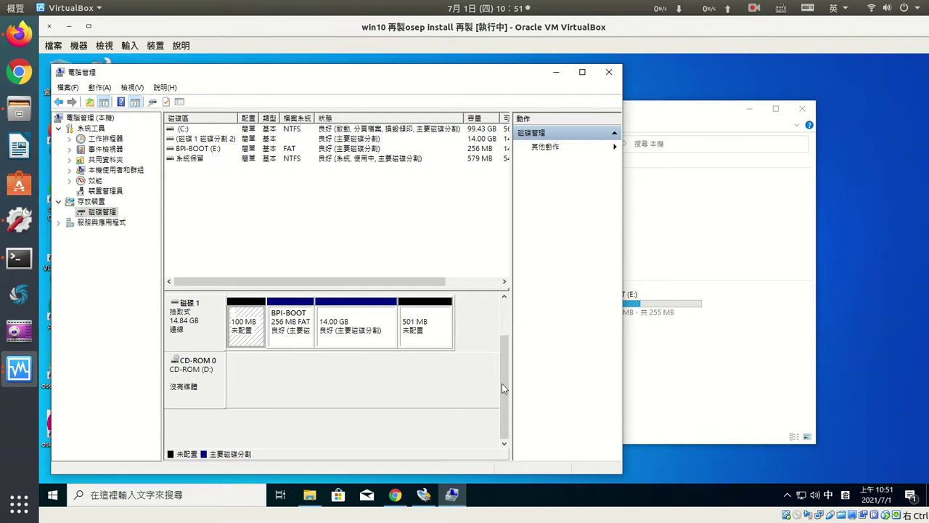
pyautogui.moveTo(504, 383); pyautogui.dragTo(509, 349)
pyautogui.click(440, 383)
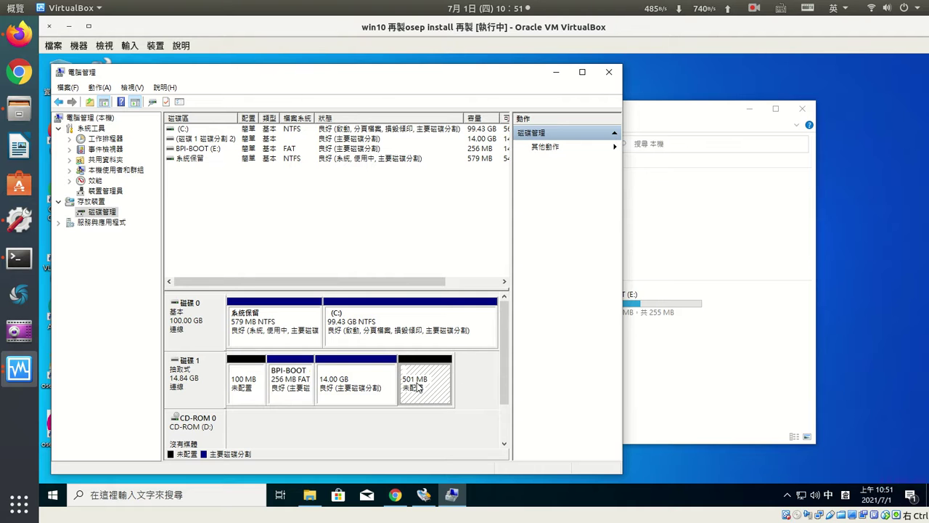
pyautogui.rightClick(368, 386)
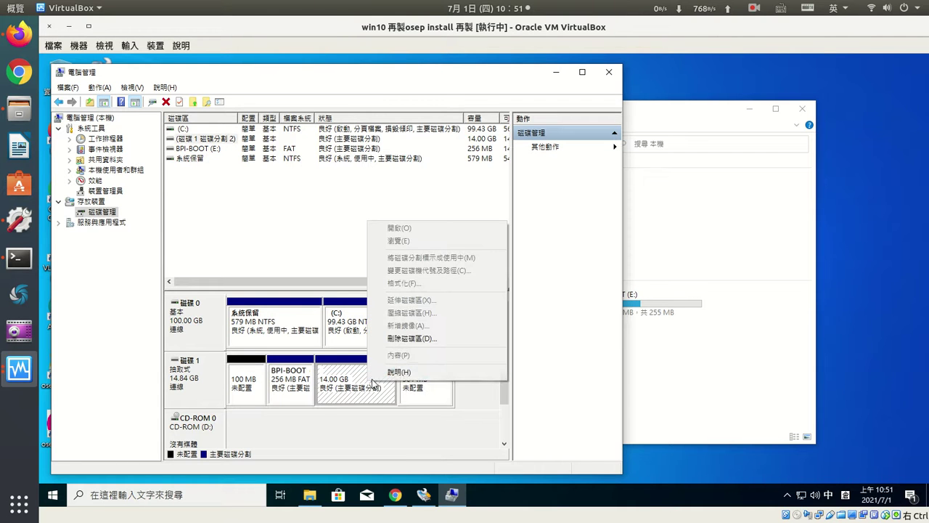
pyautogui.click(420, 339)
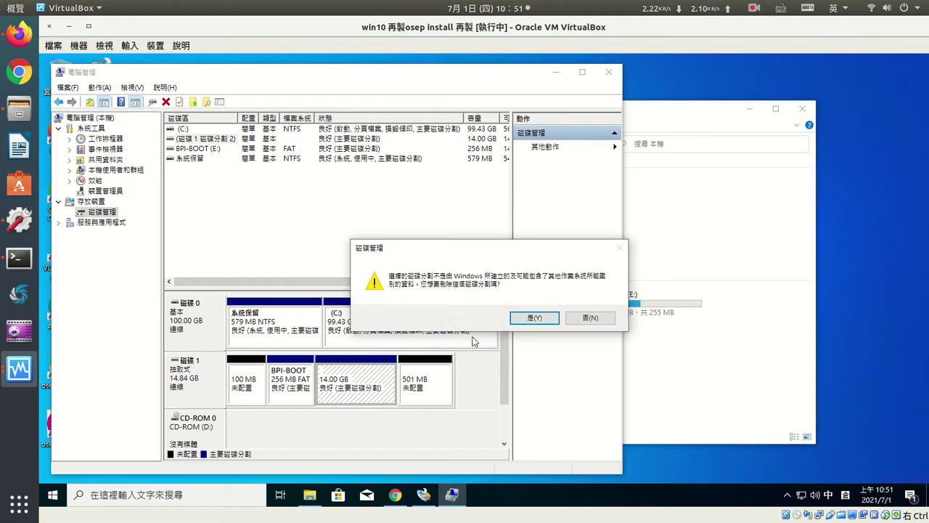
pyautogui.click(534, 317)
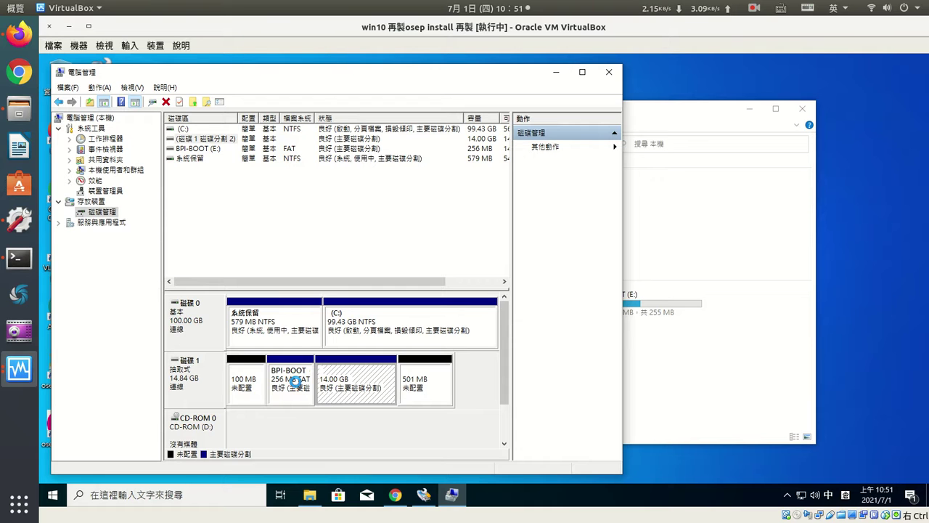
# Step: Delete the BPI-BOOT (E:) volume on the removable disk 1, accepting the loss of its data
pyautogui.rightClick(297, 384)
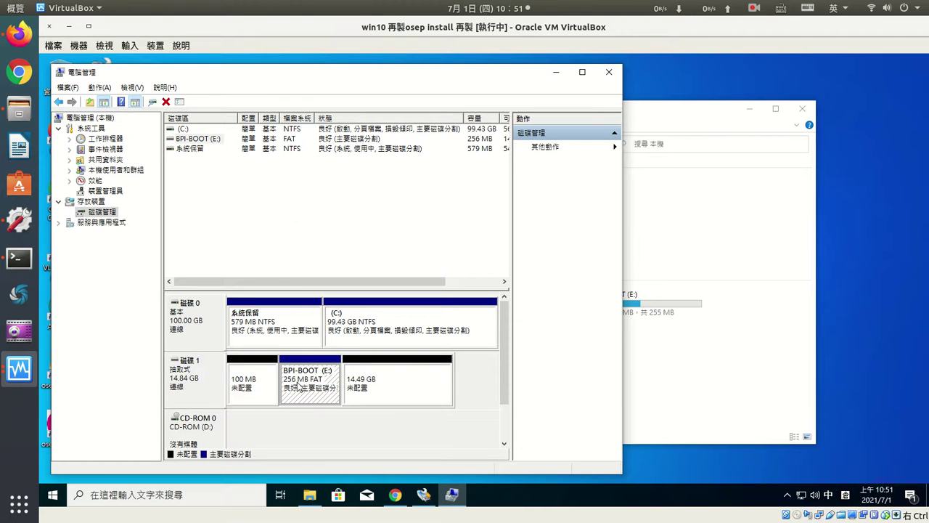
pyautogui.click(341, 339)
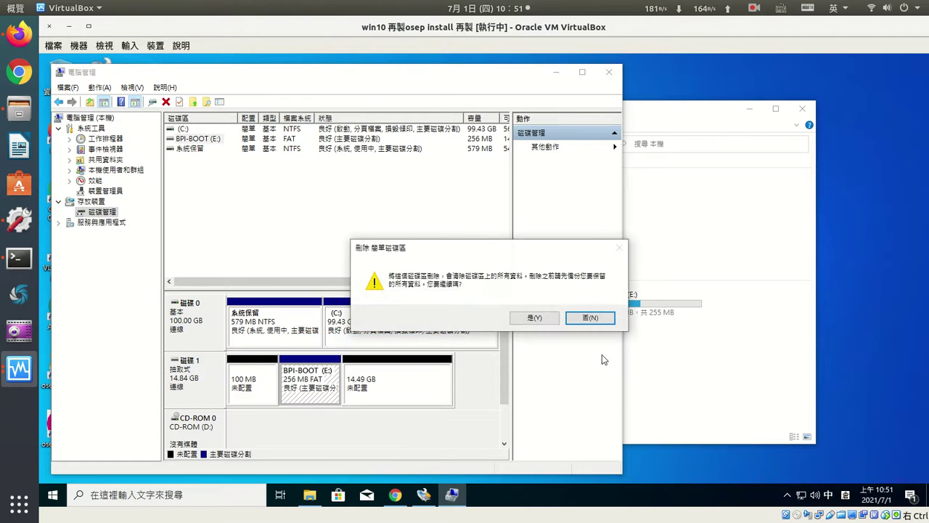
pyautogui.click(534, 317)
# Step: Try to create a new simple volume in the unallocated space of the removable disk 1
pyautogui.click(319, 393)
pyautogui.rightClick(319, 376)
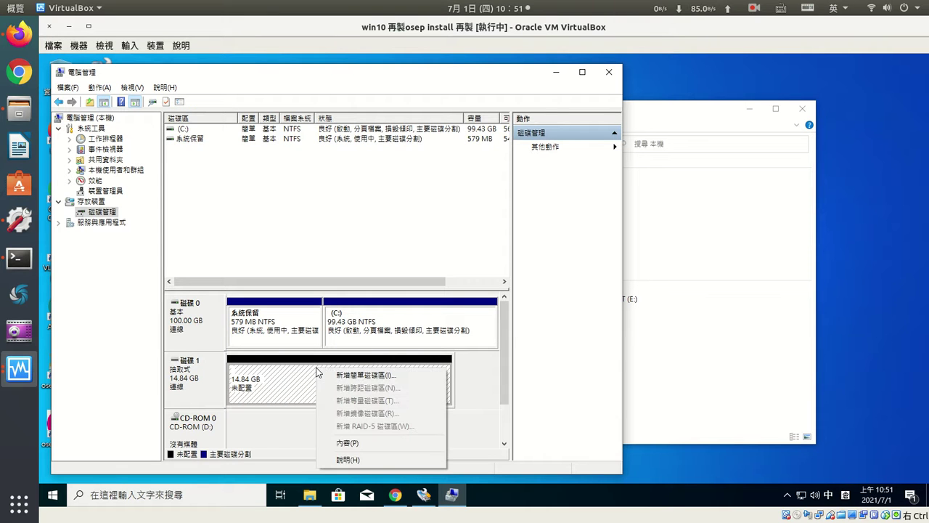
pyautogui.click(377, 376)
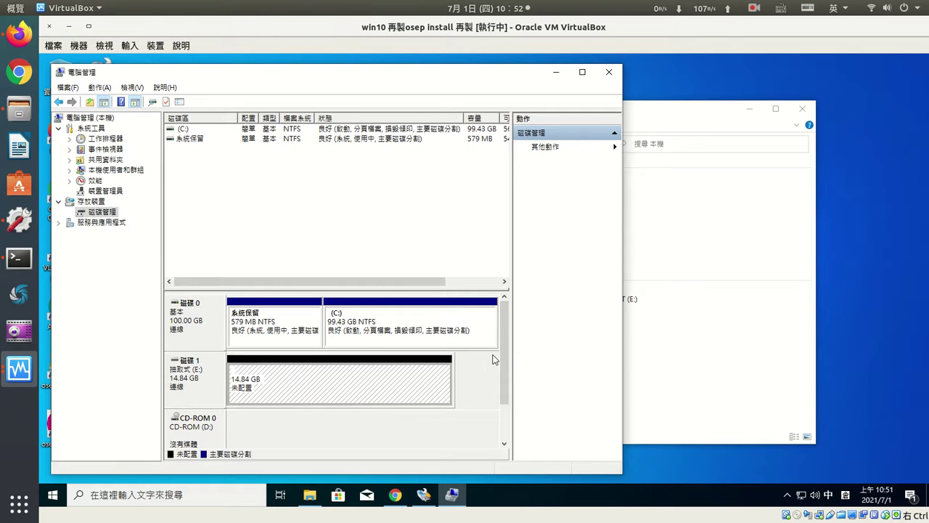
pyautogui.moveTo(431, 79); pyautogui.dragTo(639, 85)
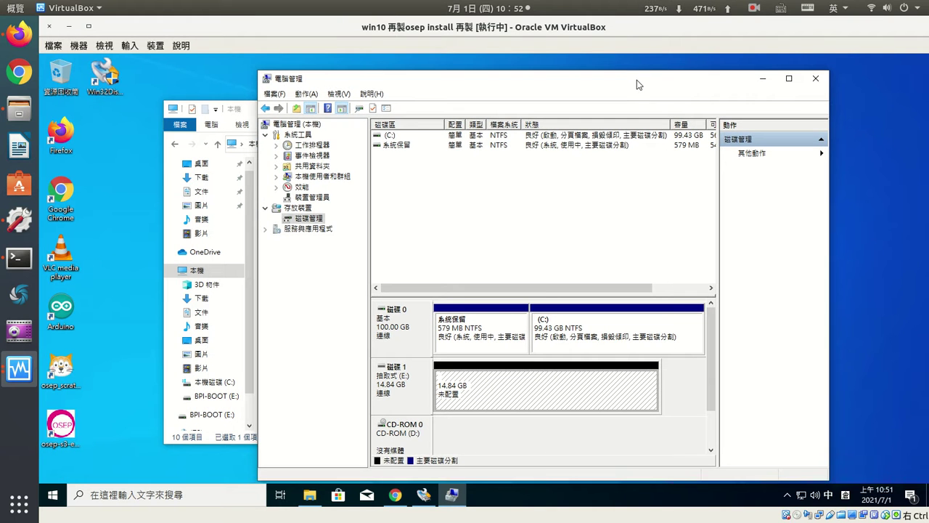
pyautogui.rightClick(523, 378)
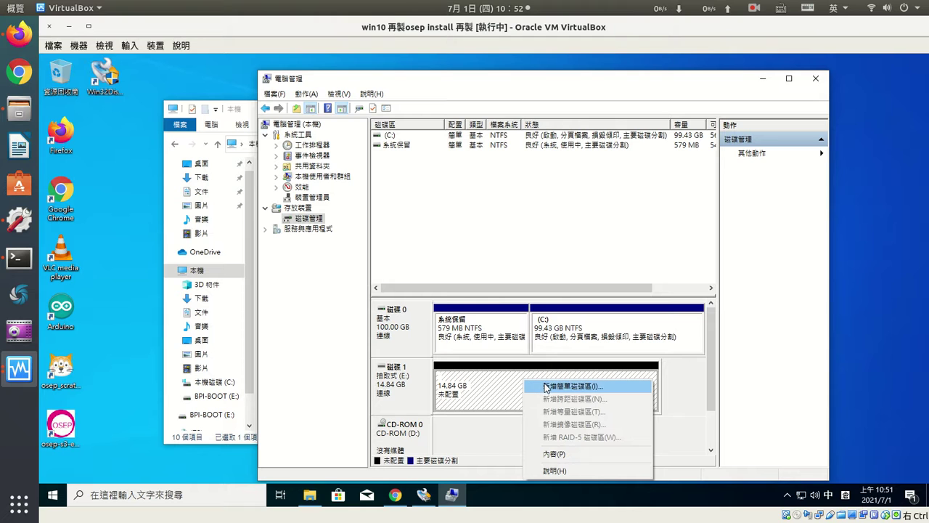
pyautogui.click(547, 386)
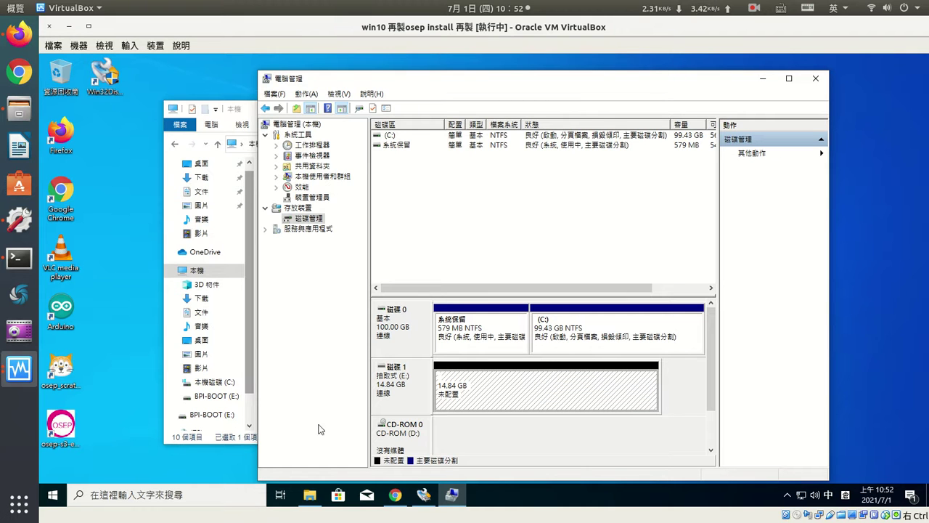
# Step: Check the device choices in Win32 Disk Imager against disk 1 in Disk Management and close Computer Management
pyautogui.click(425, 496)
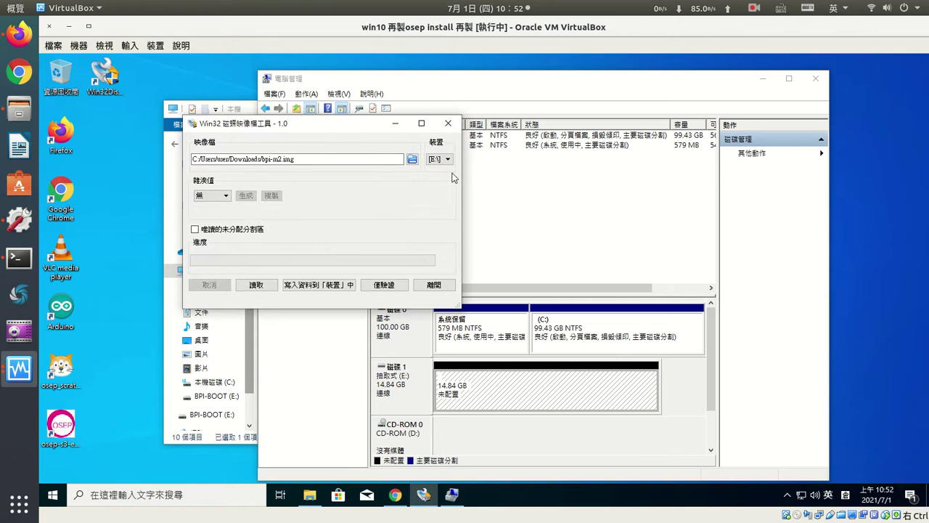
pyautogui.click(445, 159)
pyautogui.click(435, 168)
pyautogui.click(558, 394)
pyautogui.scroll(-2, 712, 430)
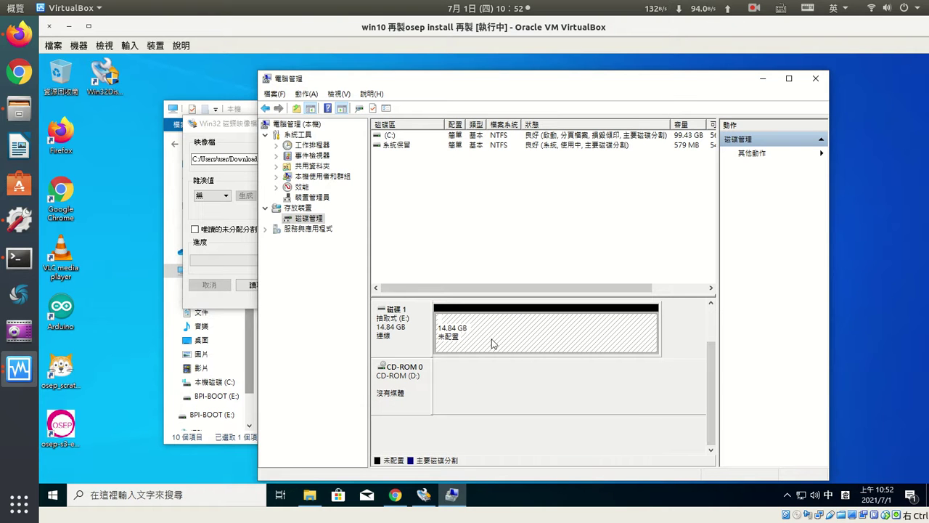
pyautogui.click(816, 78)
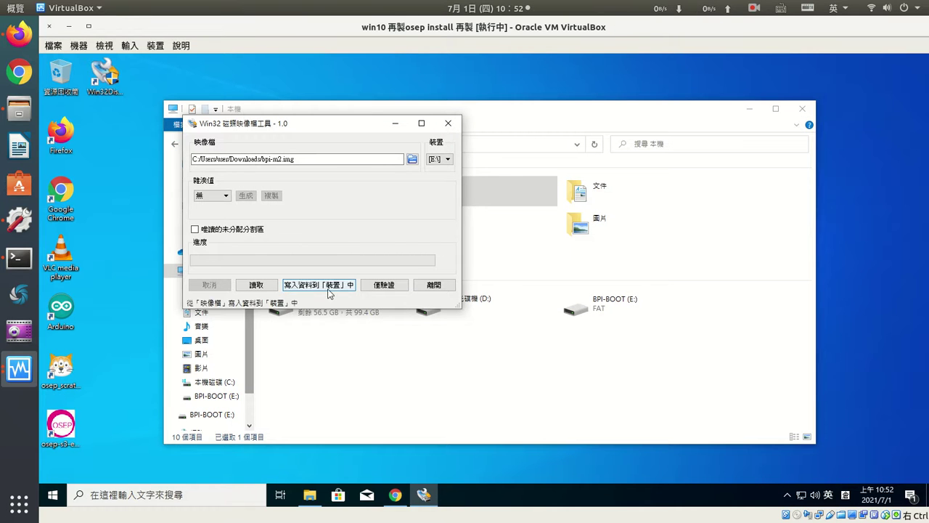
# Step: Try to quick-format the BPI-BOOT (E:) drive with the default FAT file system from File Explorer, and close the format dialog
pyautogui.click(509, 391)
pyautogui.click(586, 307)
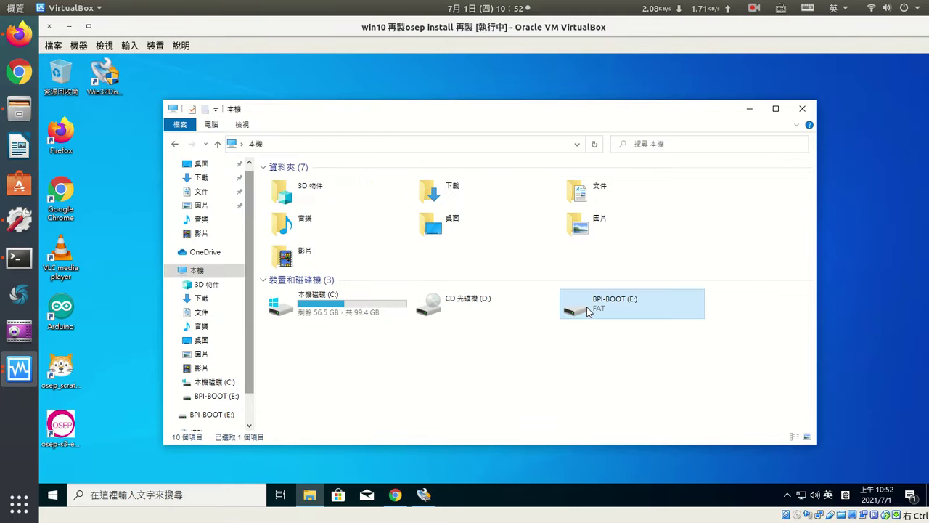
pyautogui.rightClick(586, 306)
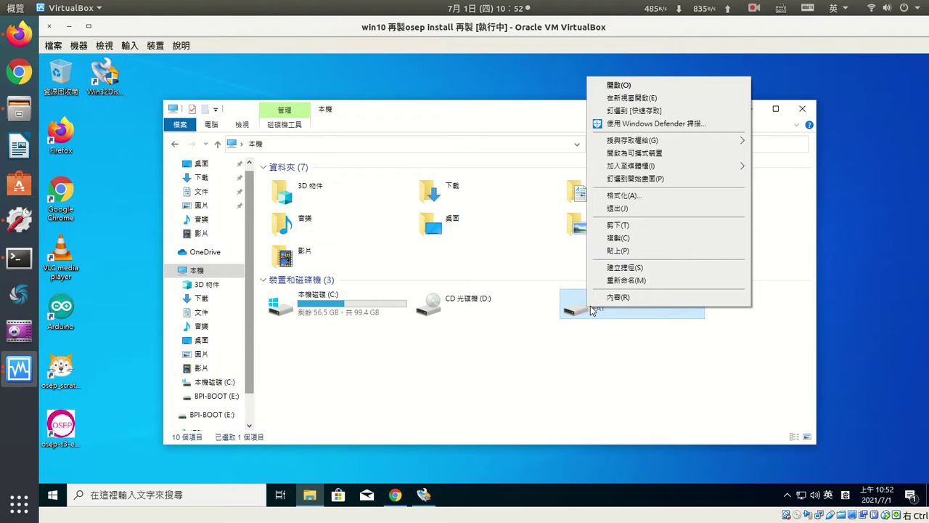
pyautogui.click(646, 195)
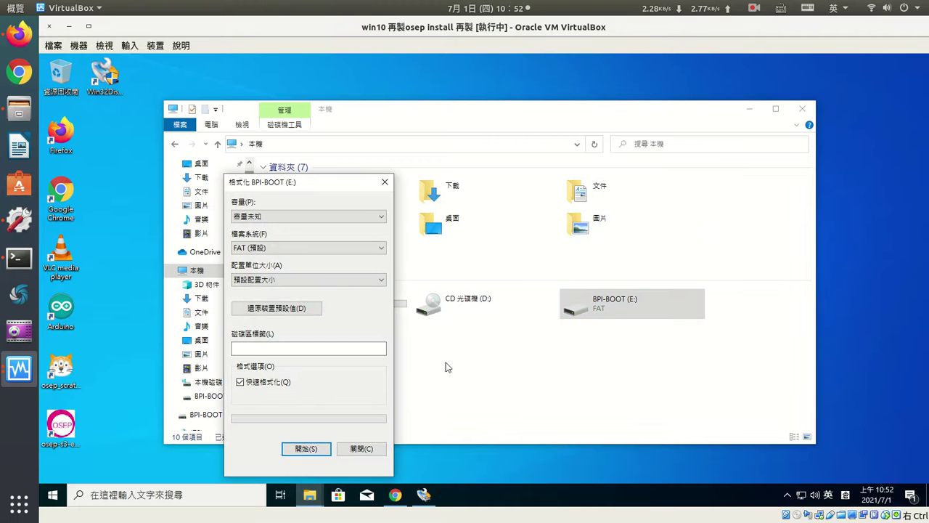
pyautogui.click(316, 449)
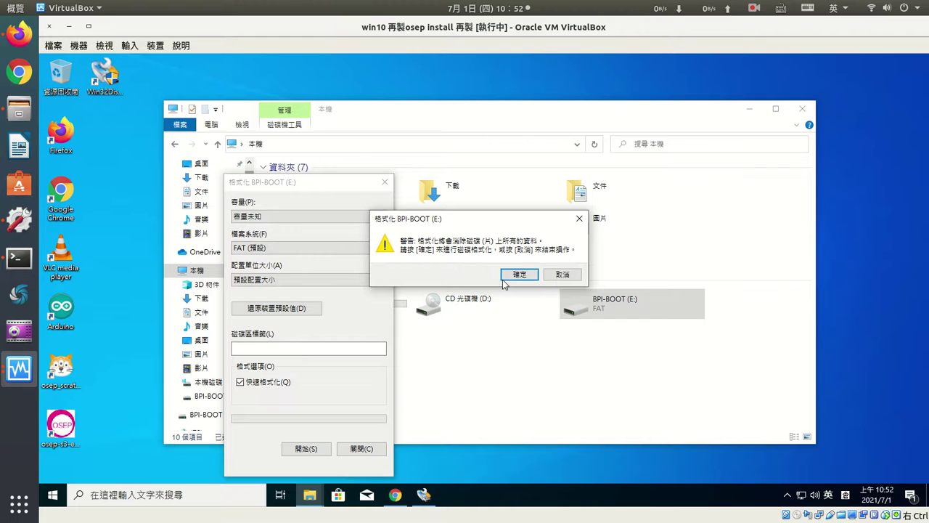
pyautogui.click(504, 276)
pyautogui.click(542, 274)
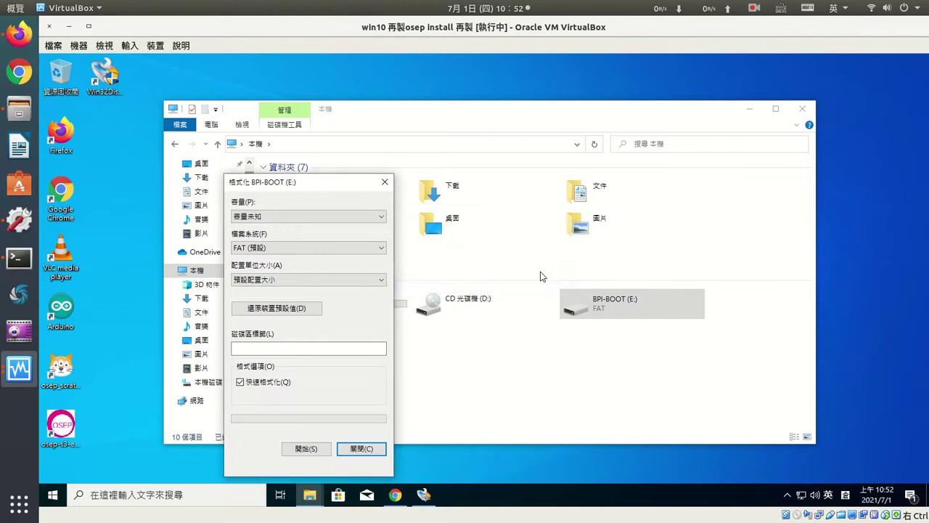
pyautogui.click(360, 447)
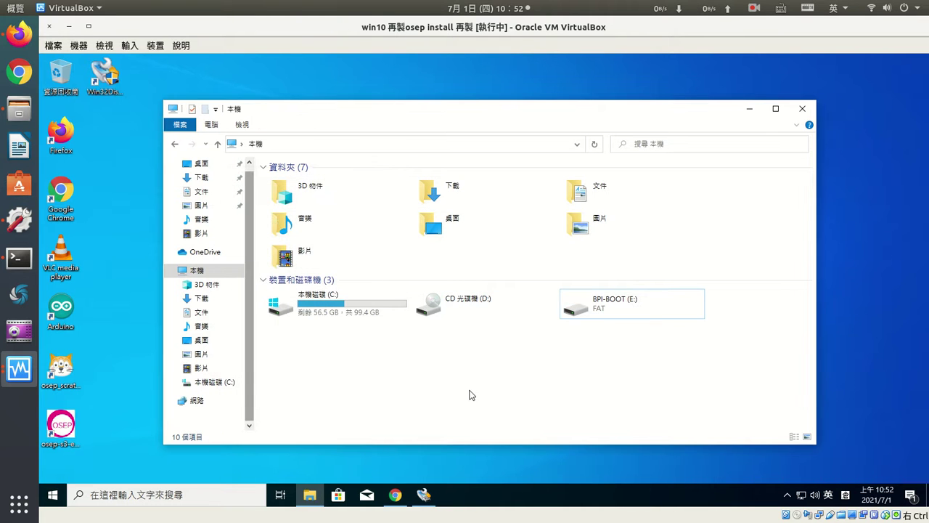
# Step: Close the running Win32 Disk Imager window and relaunch the program from the desktop
pyautogui.click(424, 495)
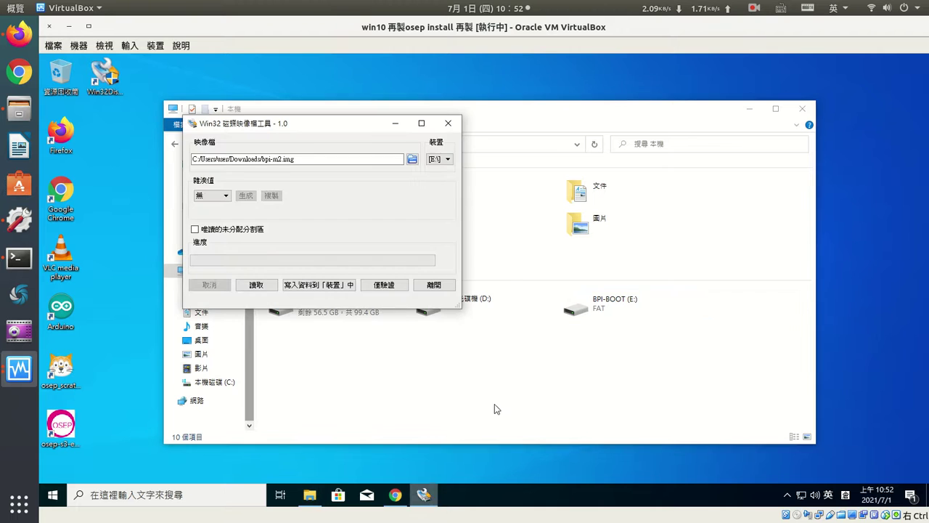
pyautogui.click(449, 124)
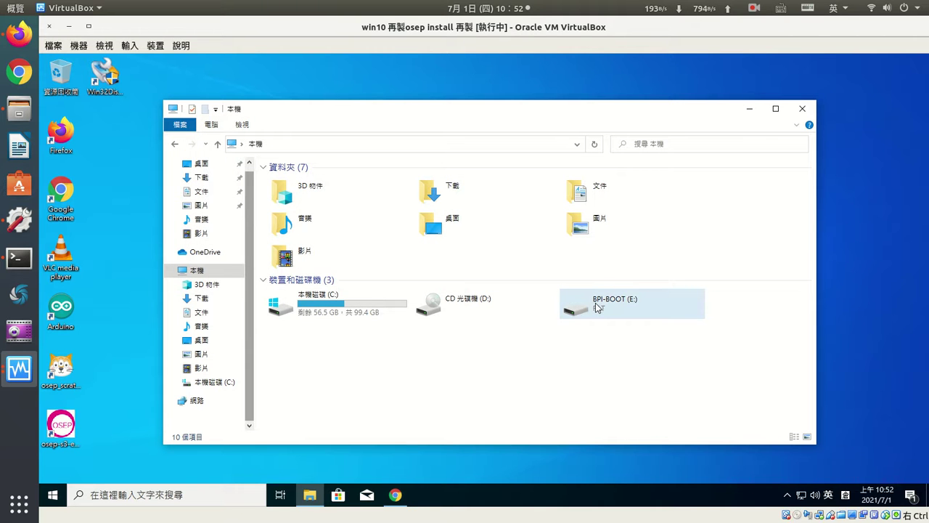
pyautogui.doubleClick(105, 76)
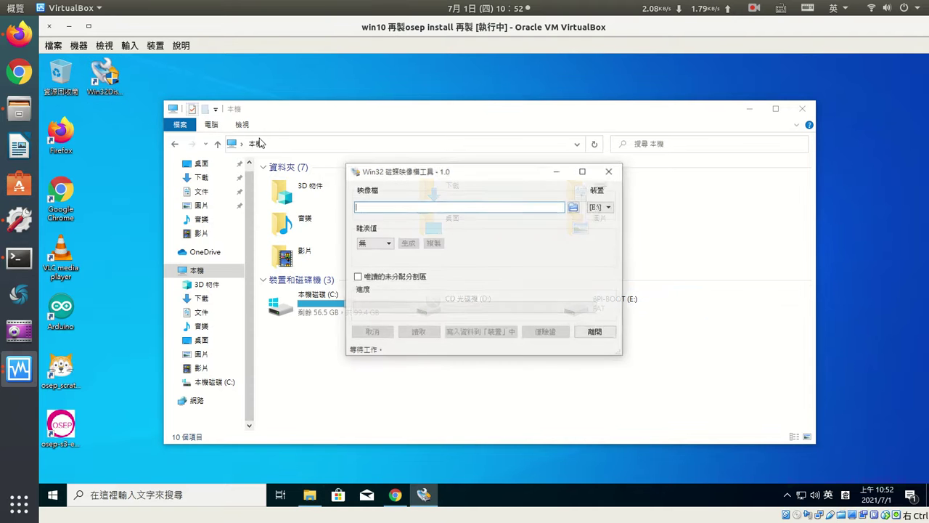
# Step: Load bpi-m2.img from the Downloads folder and start writing it to device E:\, accepting the overwrite
pyautogui.click(573, 207)
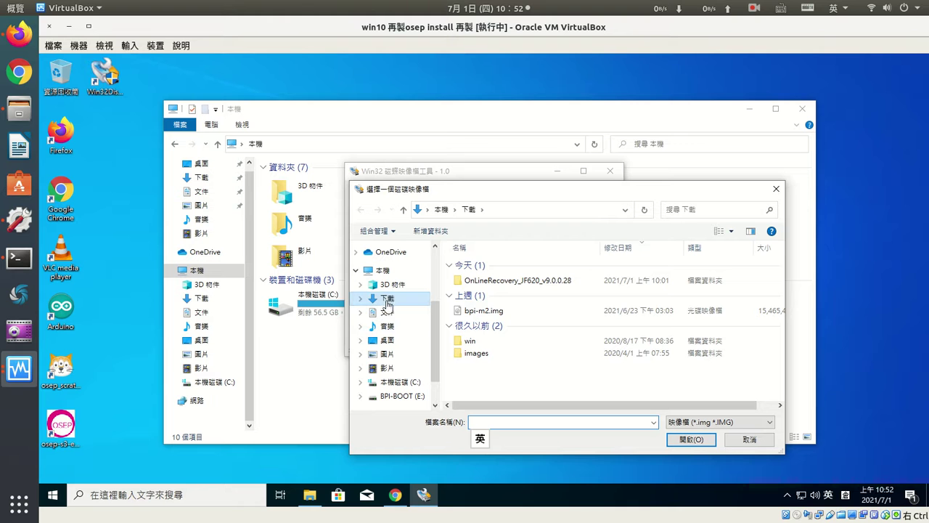
pyautogui.click(490, 313)
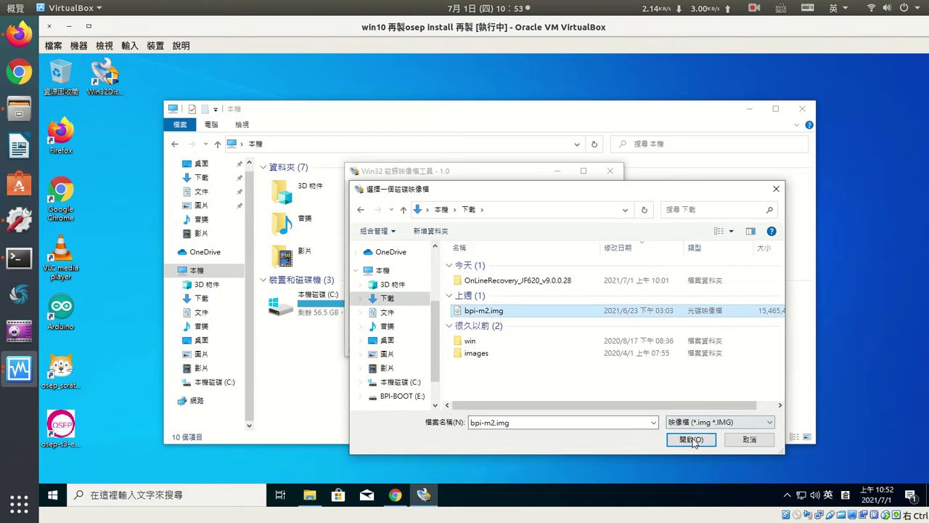
pyautogui.click(691, 439)
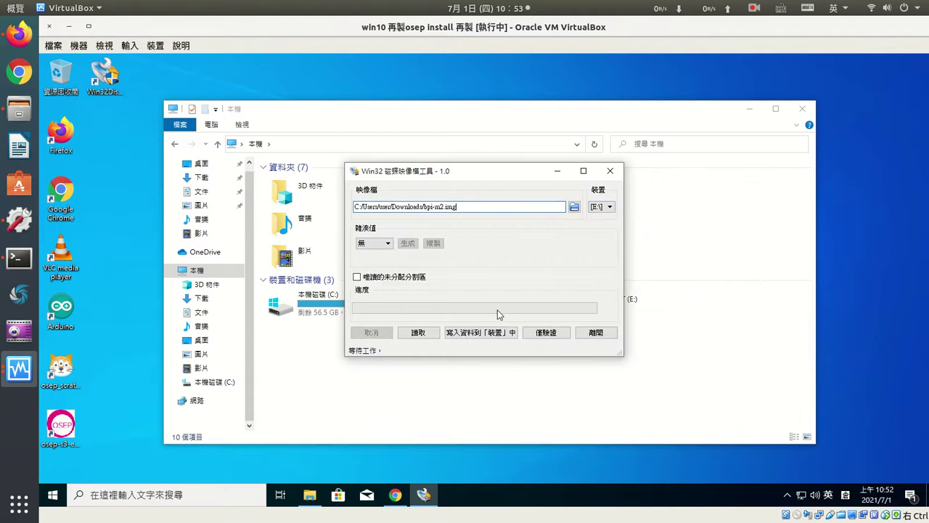
pyautogui.click(481, 332)
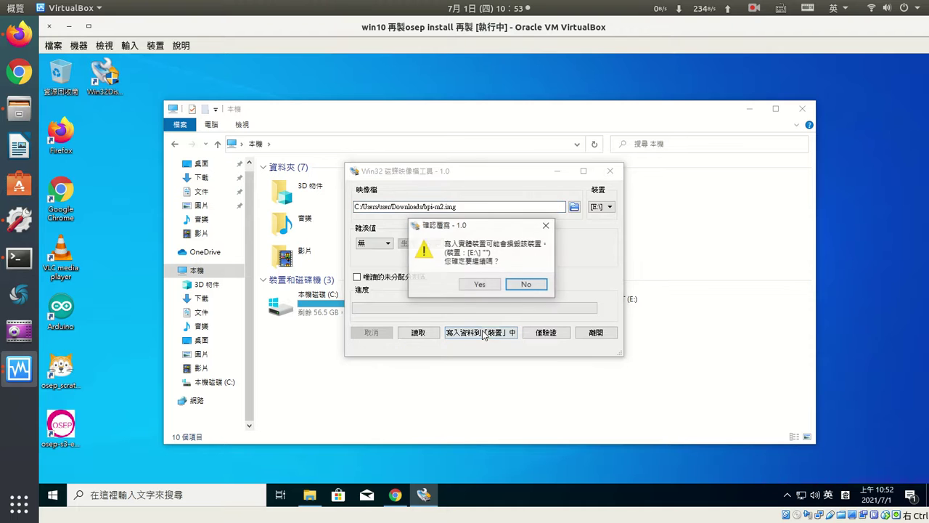
pyautogui.click(480, 283)
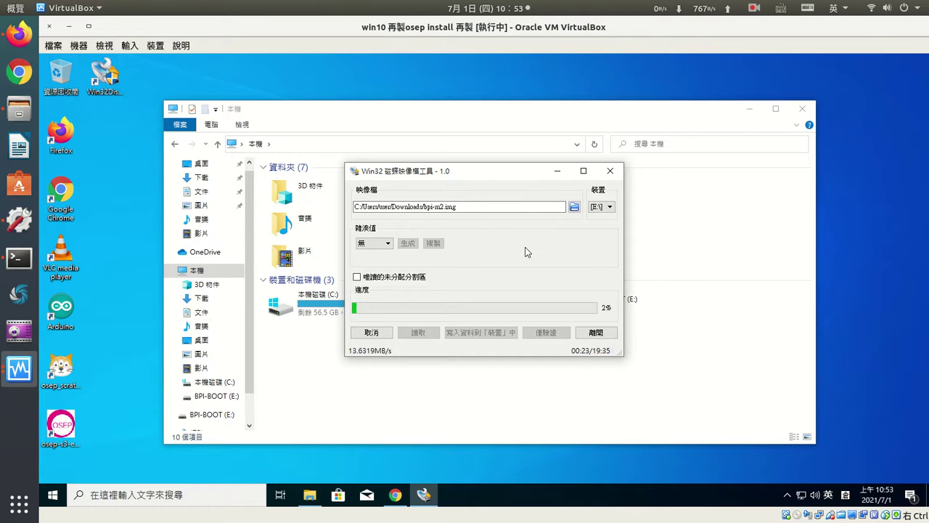
pyautogui.click(755, 7)
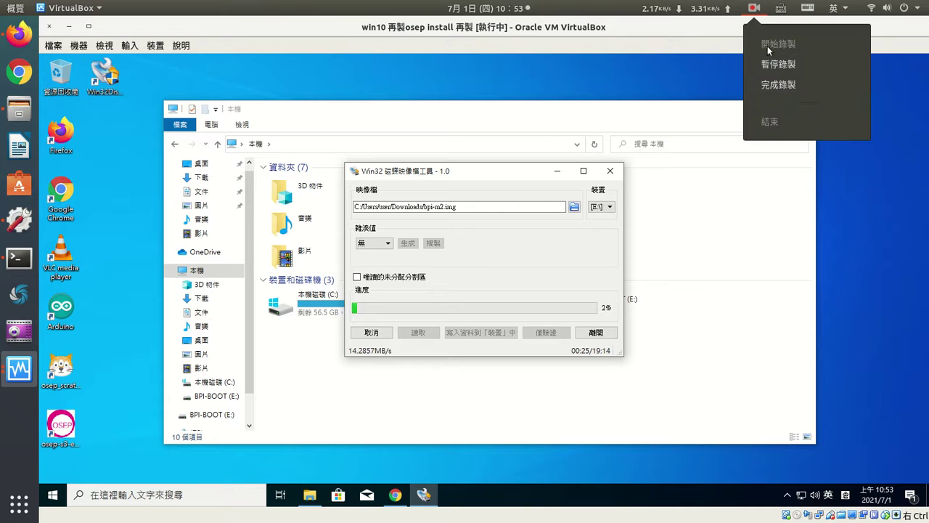
pyautogui.click(778, 62)
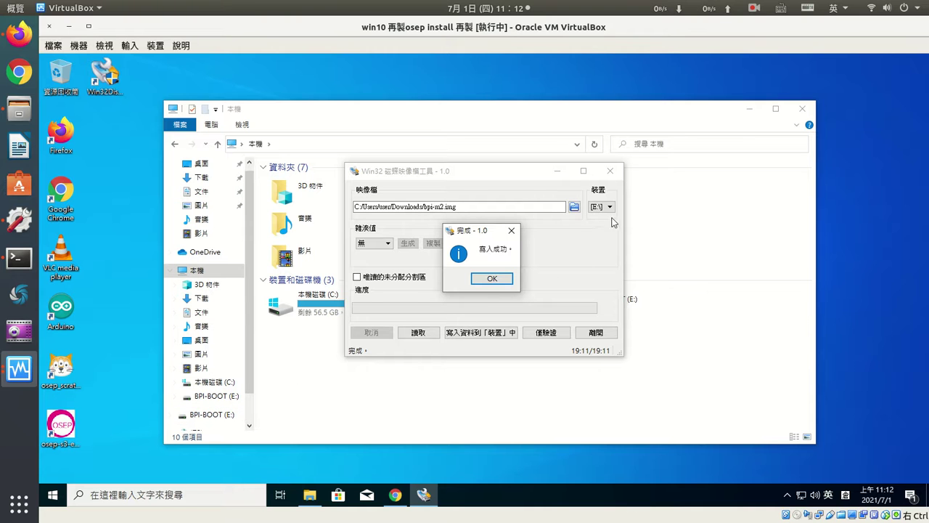
# Step: Dismiss the write completion message and exit Win32 Disk Imager
pyautogui.click(490, 279)
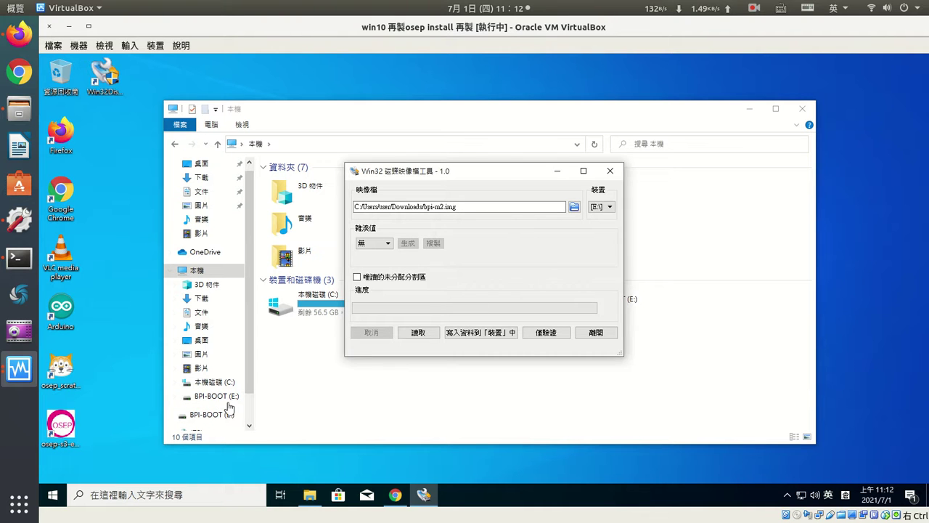
pyautogui.click(595, 333)
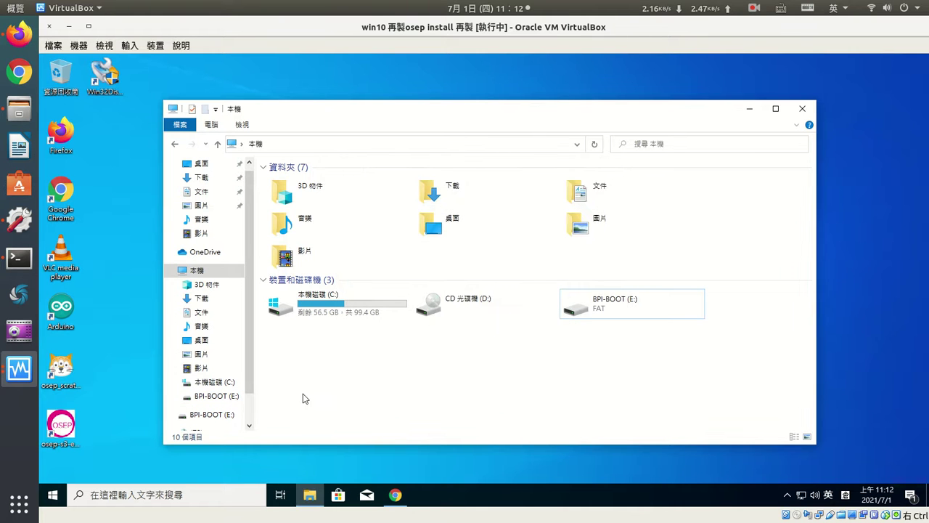
# Step: Try to open the BPI-BOOT (E:) drive, dismiss the error, decline formatting drive F:, and close File Explorer
pyautogui.click(202, 401)
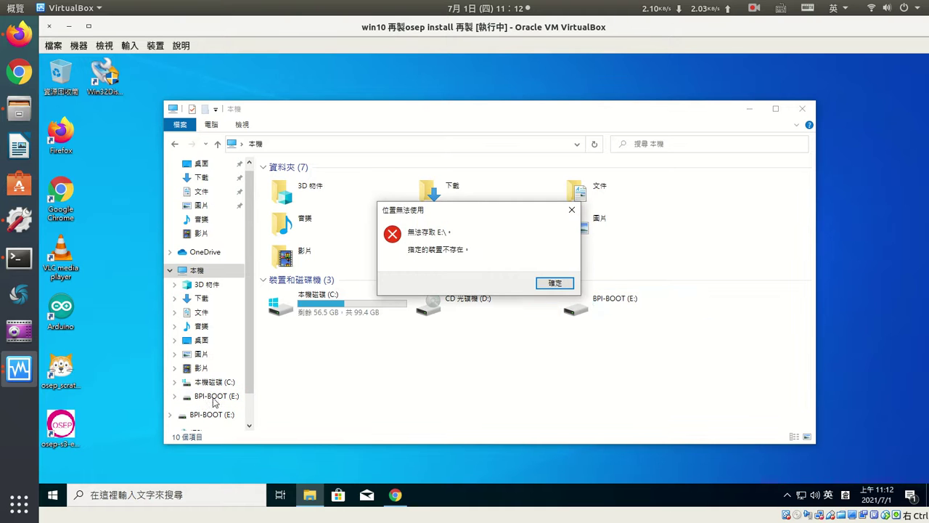
pyautogui.click(571, 287)
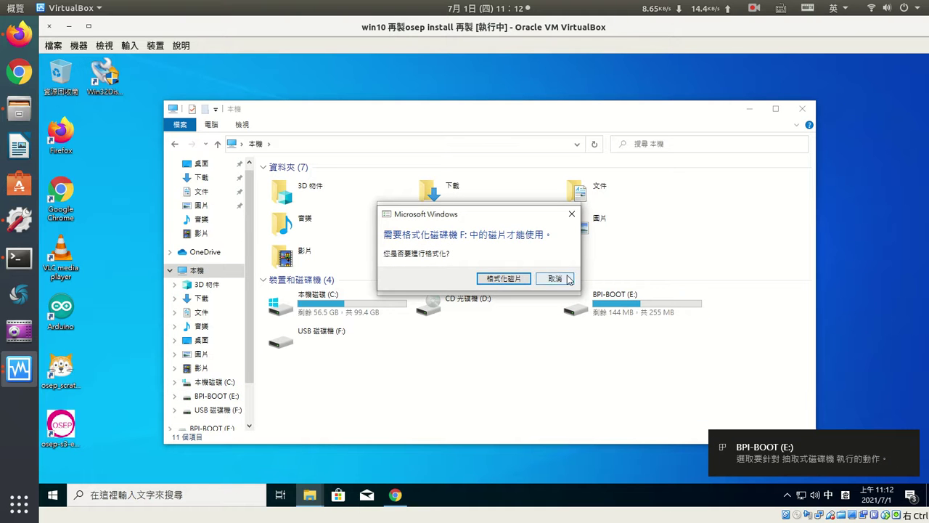
pyautogui.click(555, 281)
pyautogui.click(555, 283)
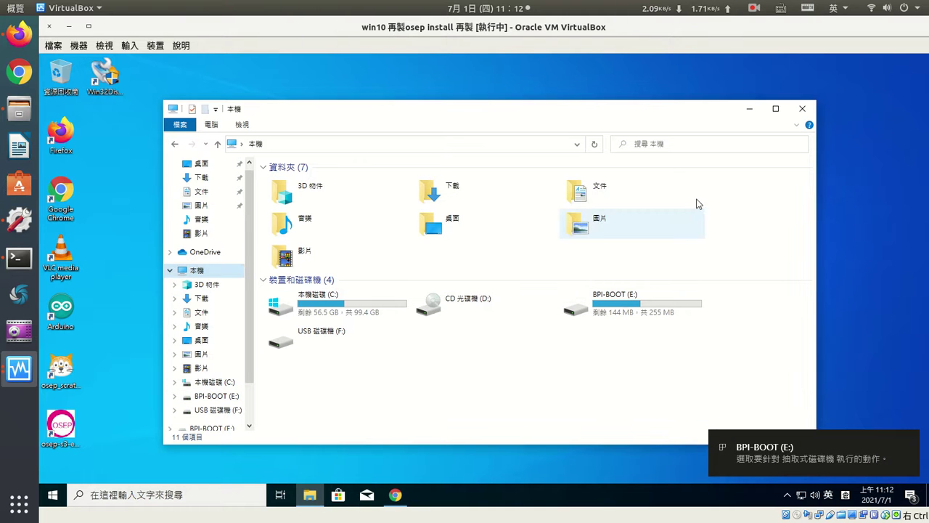
pyautogui.click(803, 111)
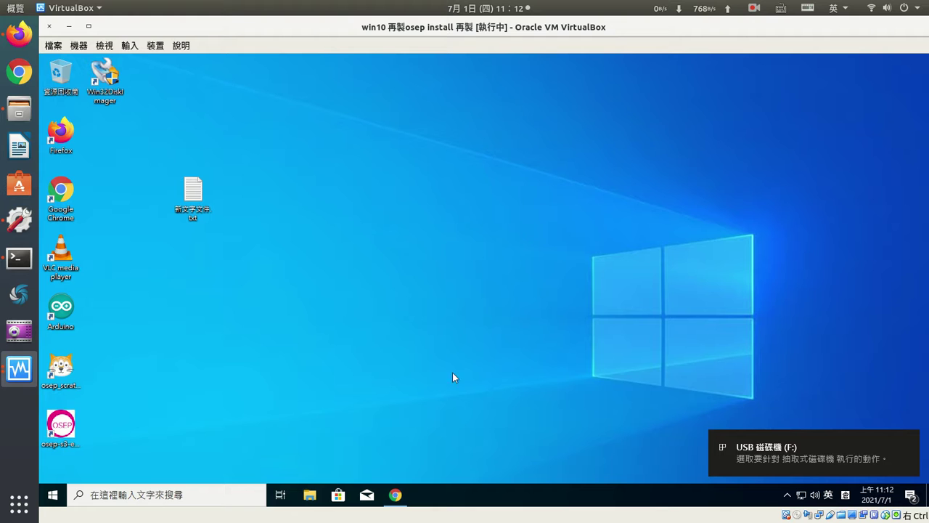
# Step: Reopen File Explorer and examine the files written to the BPI-BOOT (E:) drive
pyautogui.click(312, 501)
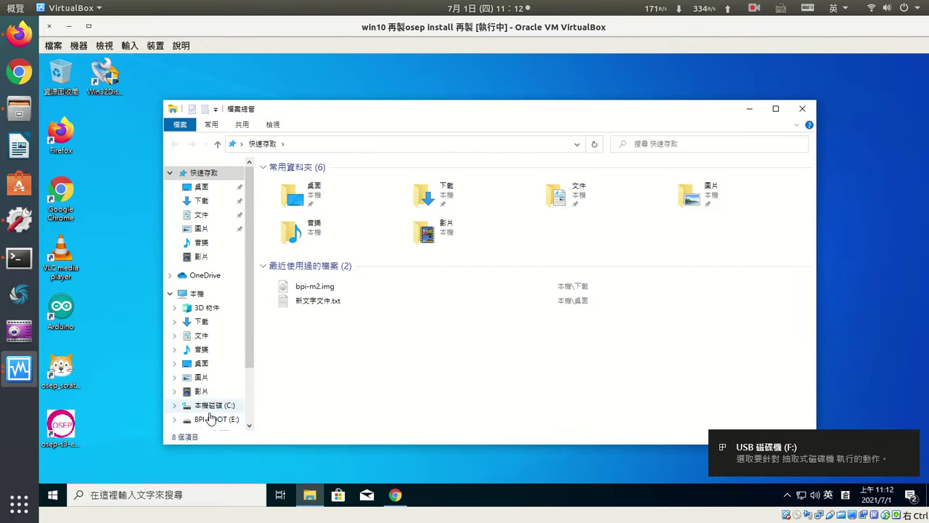
pyautogui.click(217, 420)
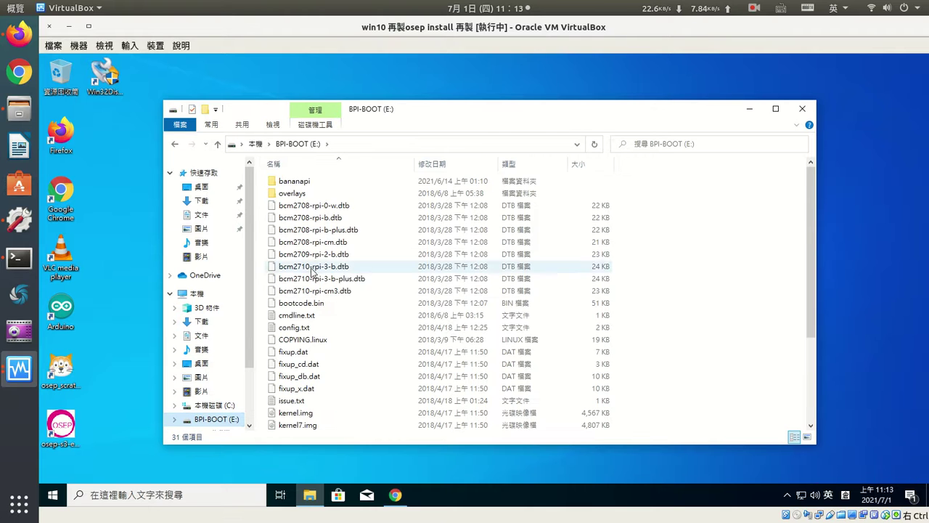
pyautogui.scroll(-3, 275, 317)
pyautogui.scroll(-2, 250, 375)
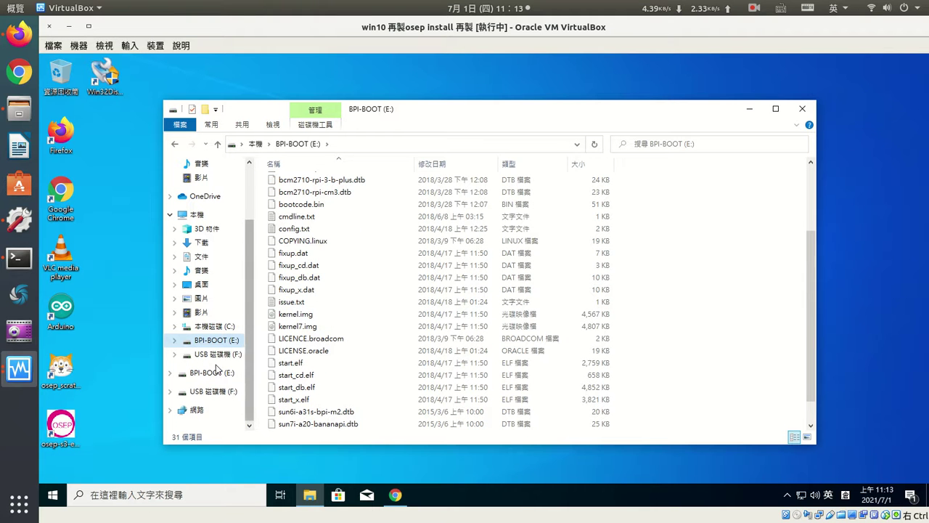
pyautogui.click(218, 374)
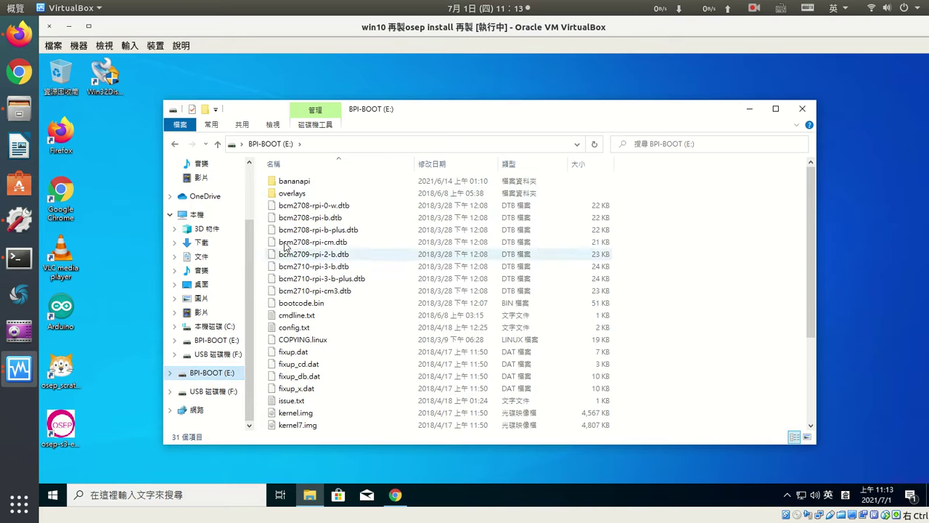
# Step: Inspect each partition and unallocated area of removable Disk 1 in Disk Management, then close Computer Management and File Explorer
pyautogui.scroll(1, 252, 248)
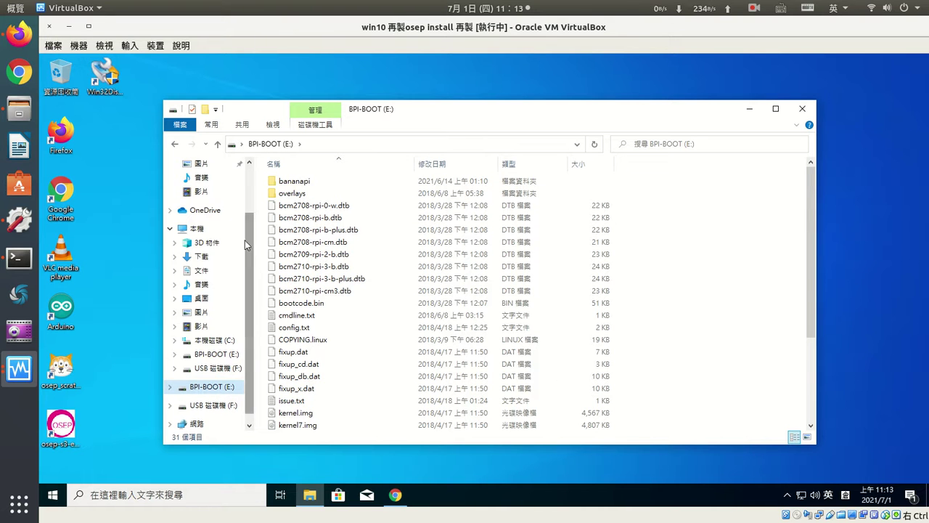
pyautogui.rightClick(191, 227)
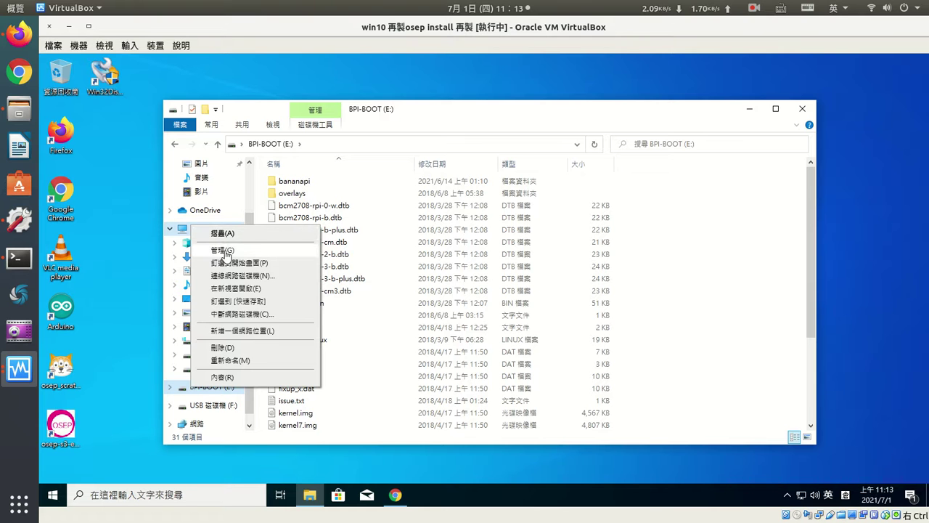
pyautogui.click(225, 251)
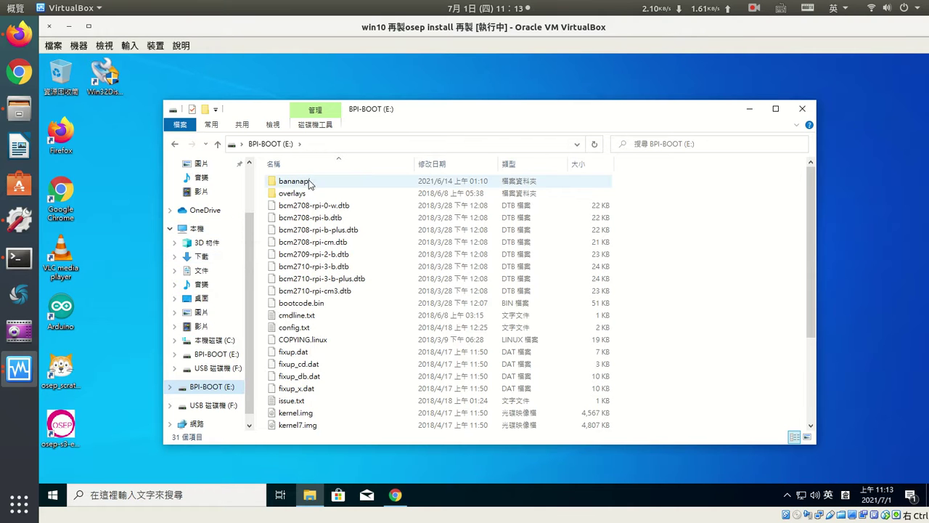
pyautogui.click(105, 212)
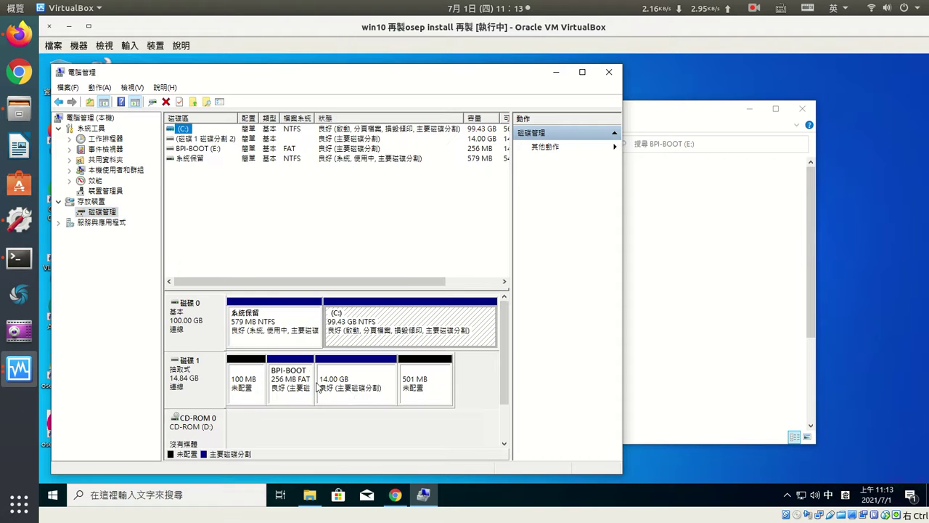
pyautogui.click(426, 387)
pyautogui.click(371, 387)
pyautogui.click(291, 381)
pyautogui.click(250, 385)
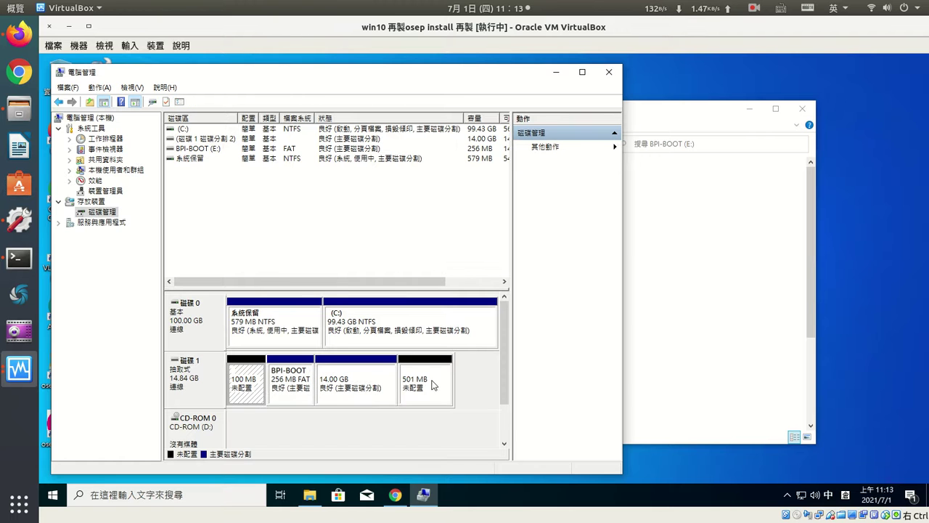
pyautogui.click(610, 71)
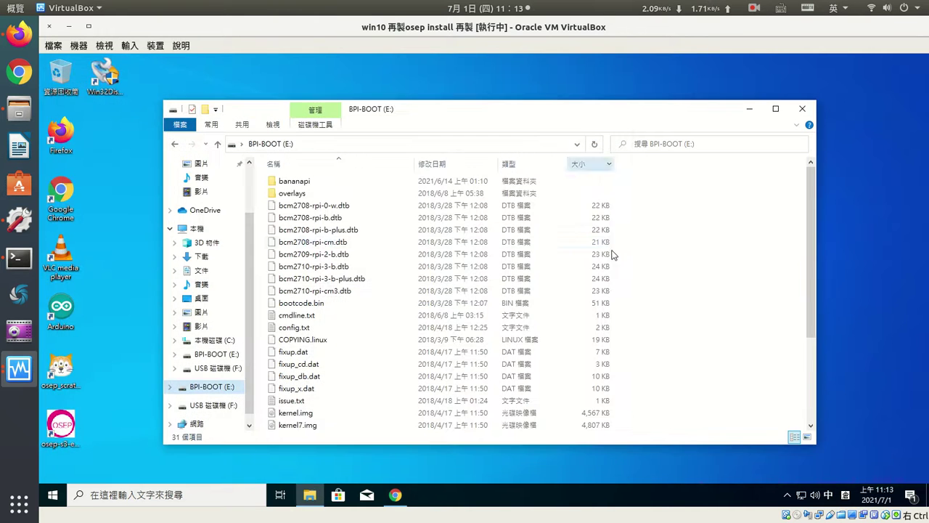
pyautogui.click(801, 110)
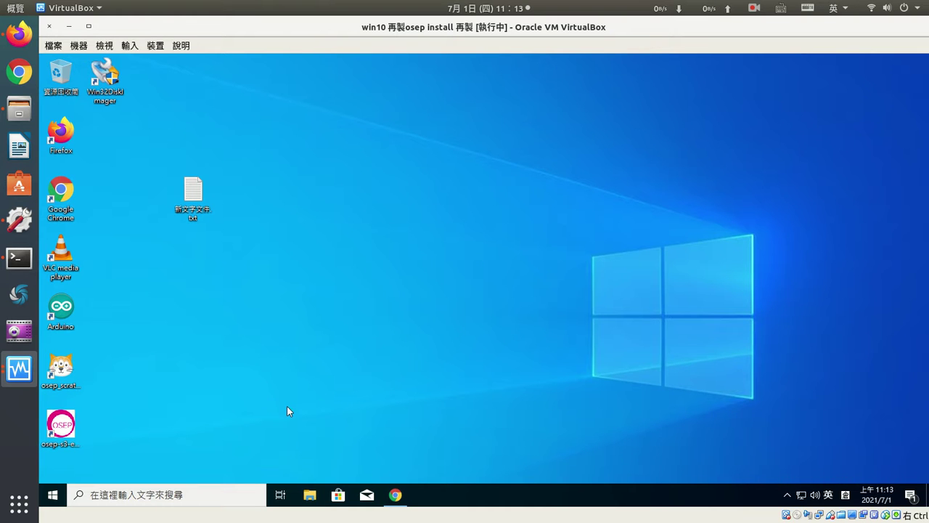
# Step: Review the Downloads folder's files, including osep-s3-extend-win-all-10910229.zip, OnLineRecovery_JF620_v9.0.0.28, bpi-m2.img and 2021-06-23-bpi-m2-mate1604-16GB.zip
pyautogui.click(309, 494)
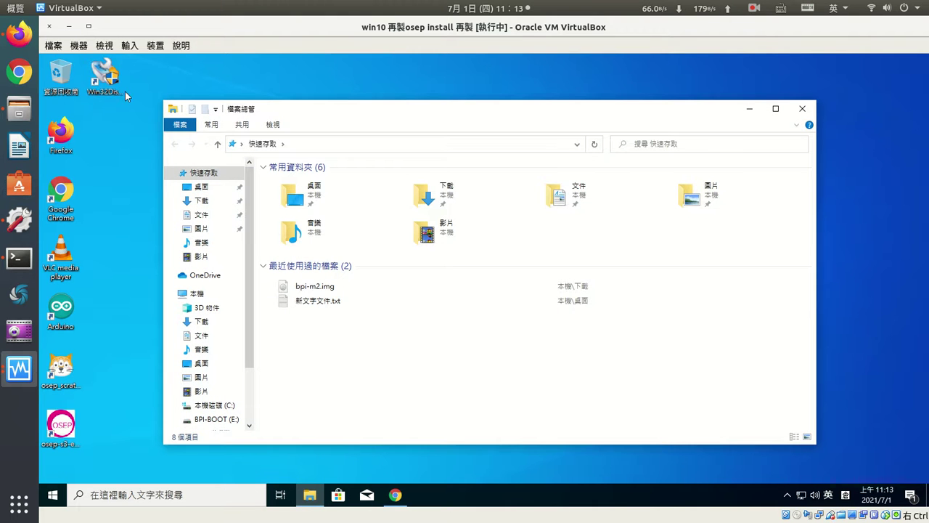
pyautogui.click(208, 202)
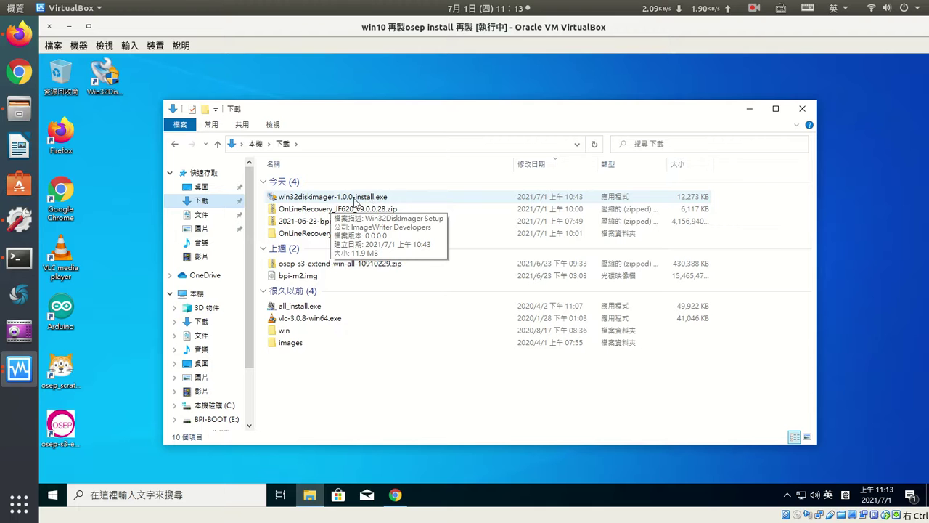
pyautogui.click(357, 265)
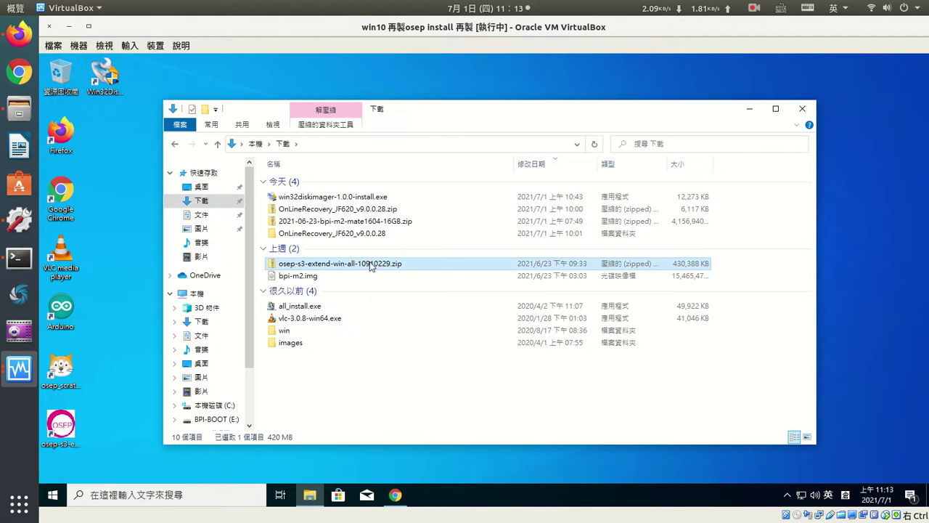
pyautogui.click(338, 236)
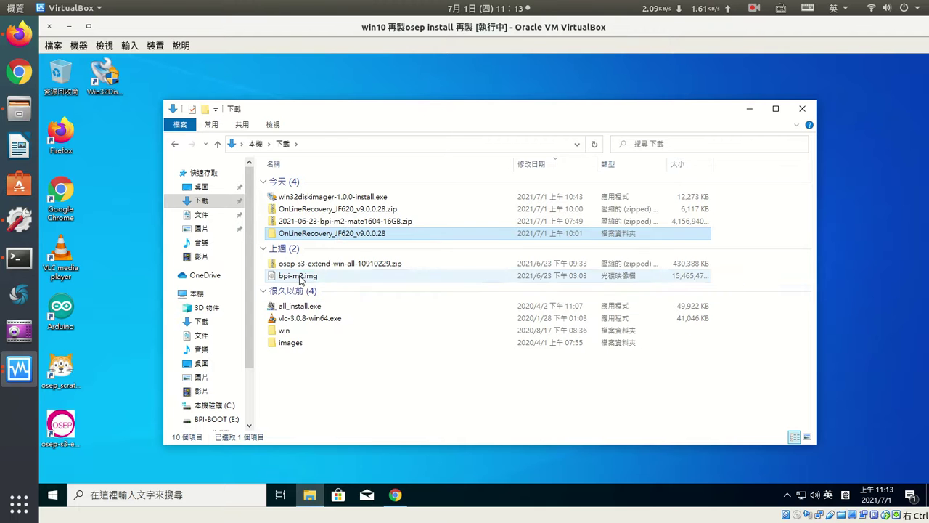
pyautogui.click(299, 277)
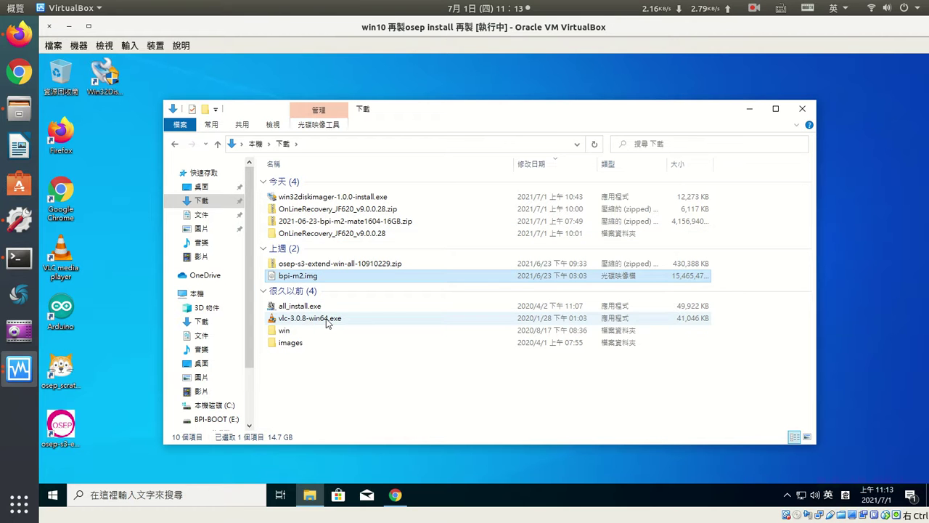
pyautogui.click(379, 227)
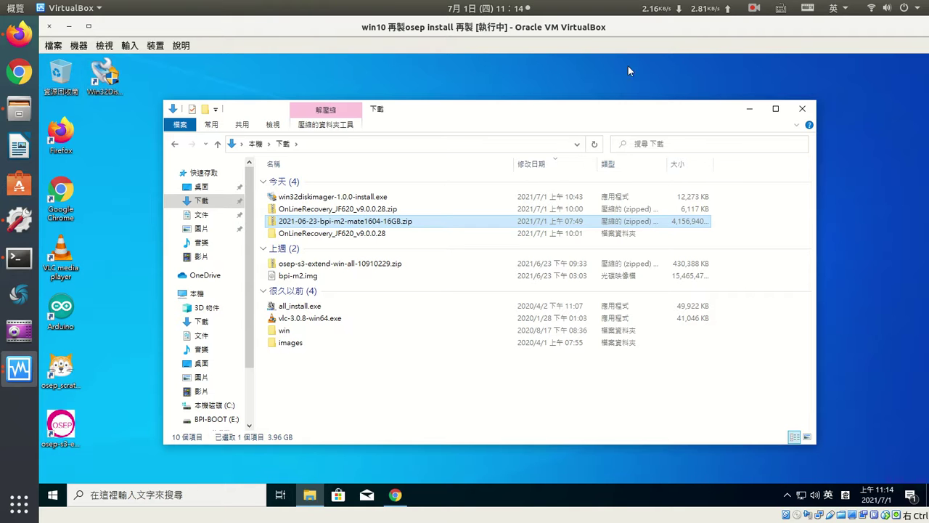
pyautogui.click(753, 8)
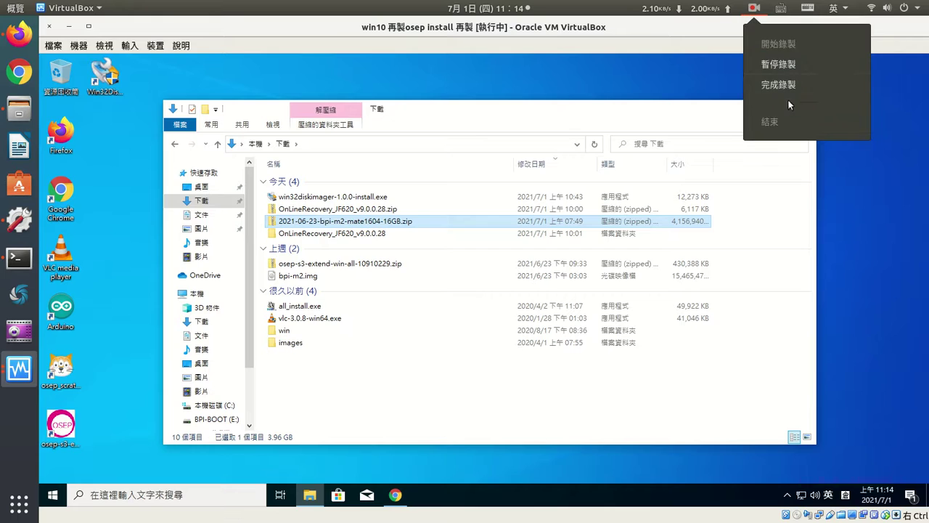